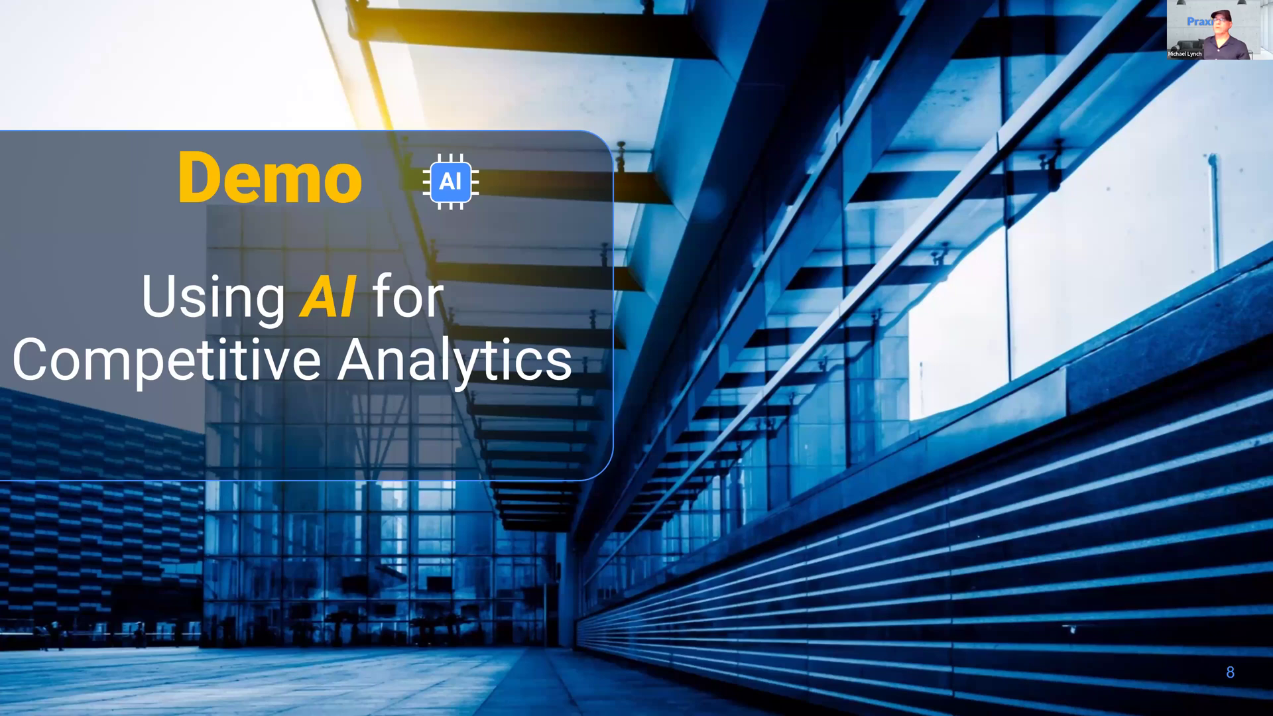
Advance to slide 9, Screenshots, then end the slideshow to return to Normal view.
key("Right")
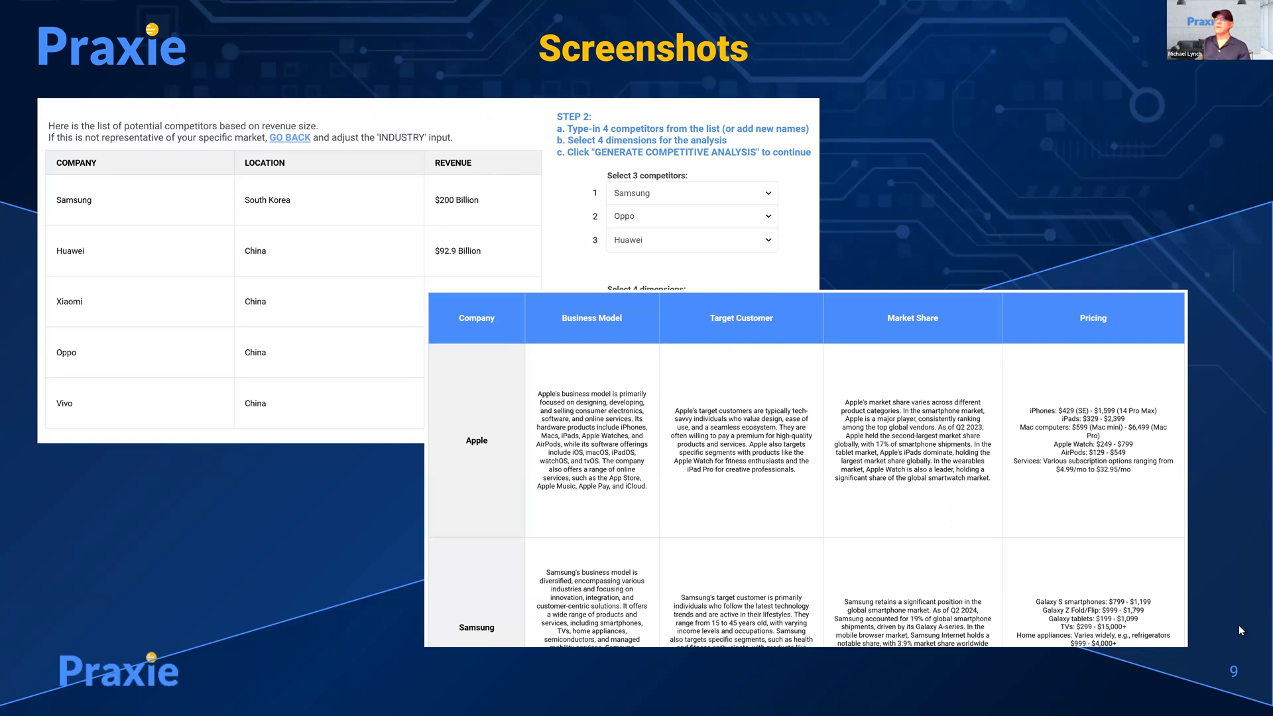
key("Escape")
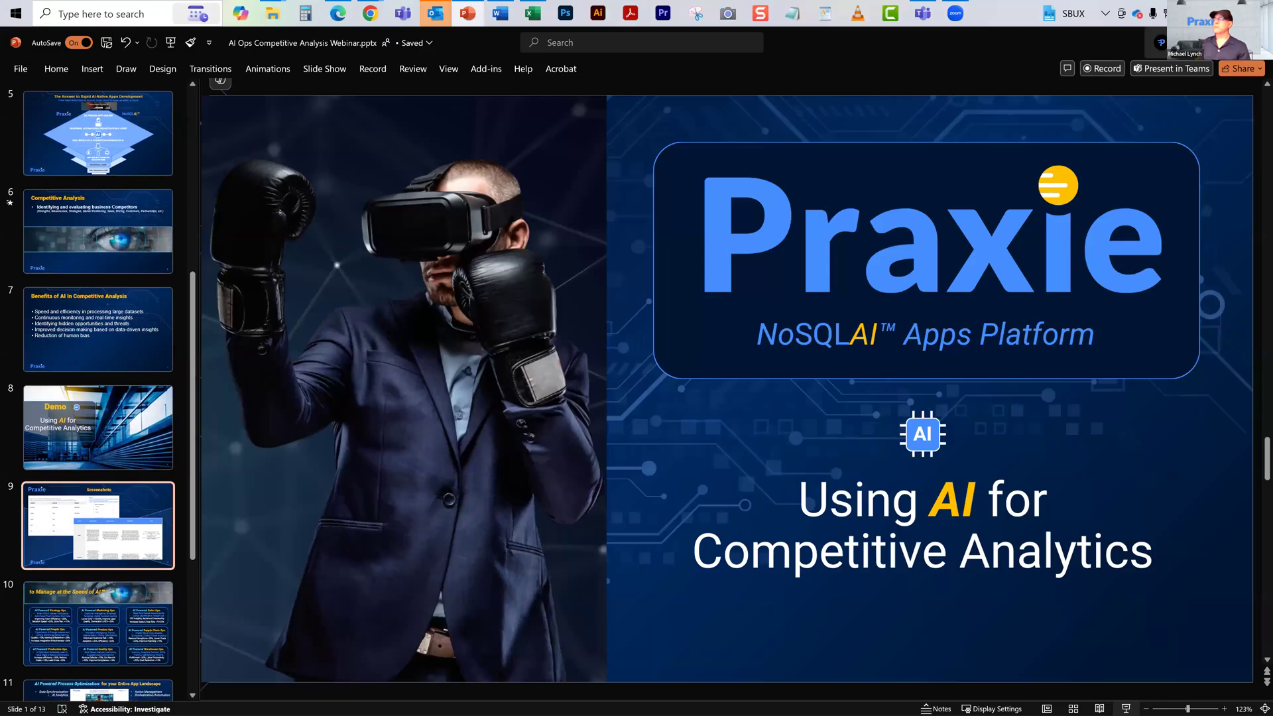
Switch to Praxie's Competitive Analysis List and create a new competitive analysis record.
key("alt+Tab")
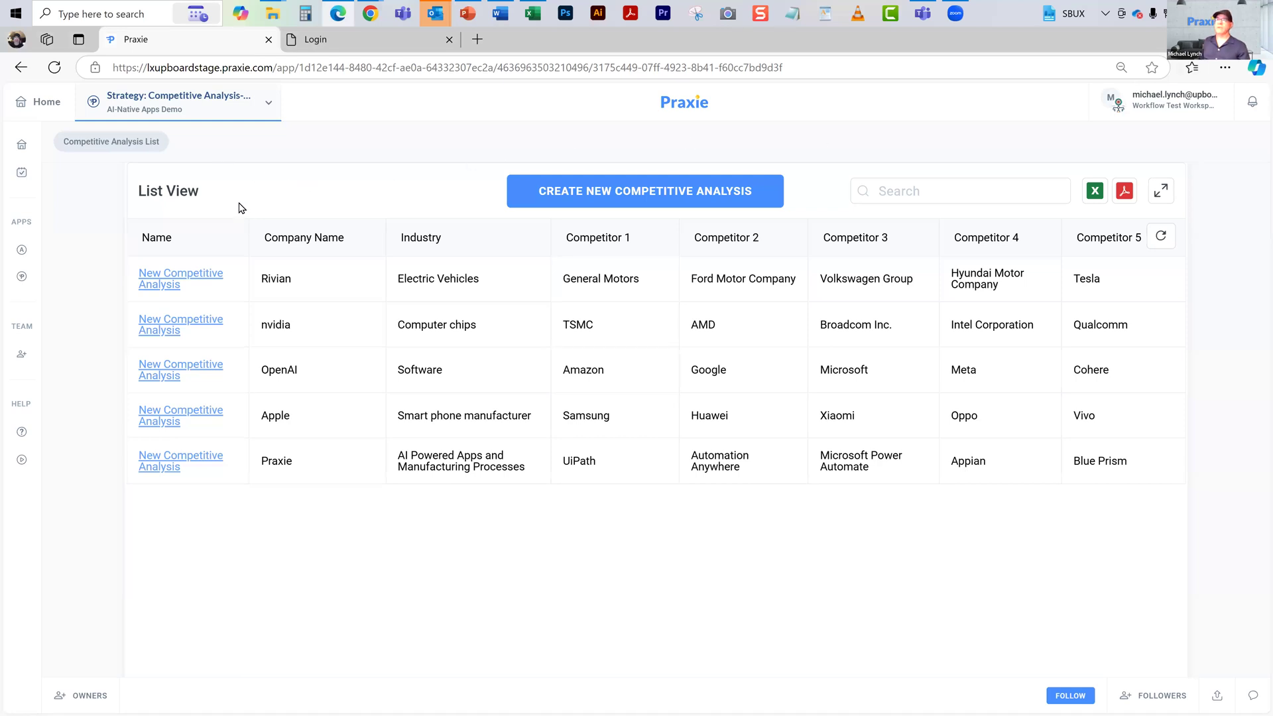
left_click(615, 191)
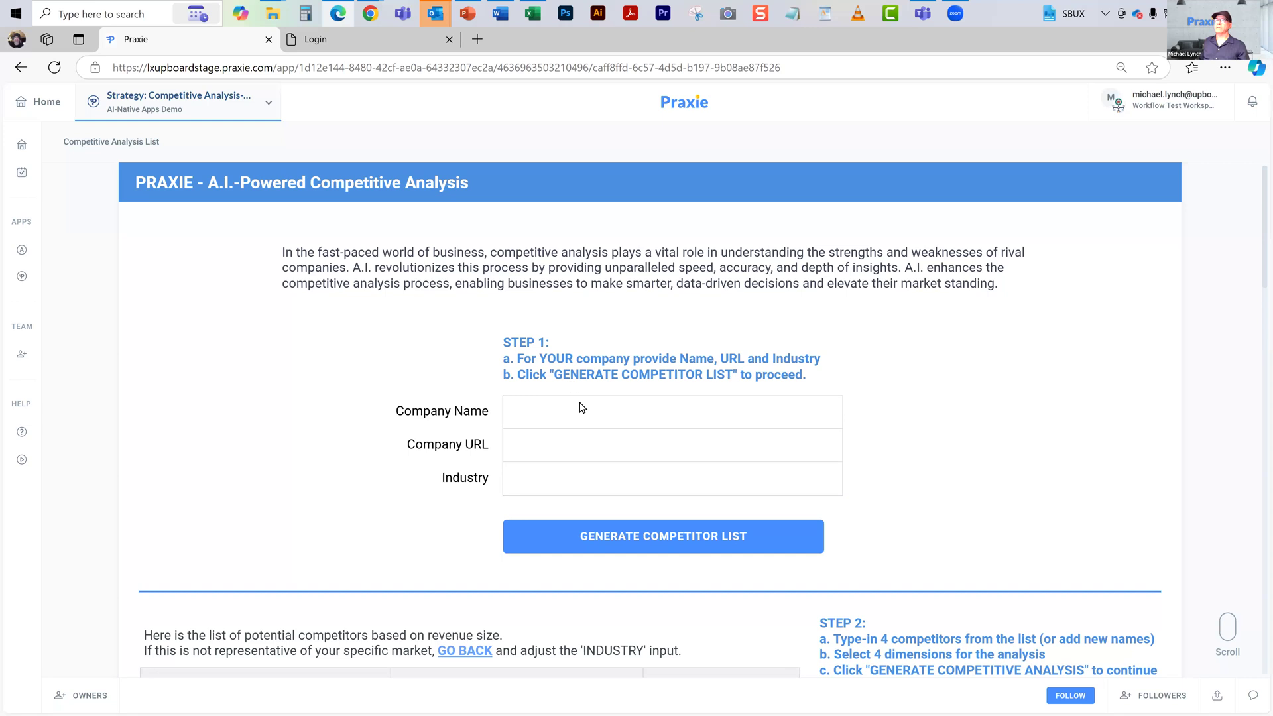
left_click(581, 410)
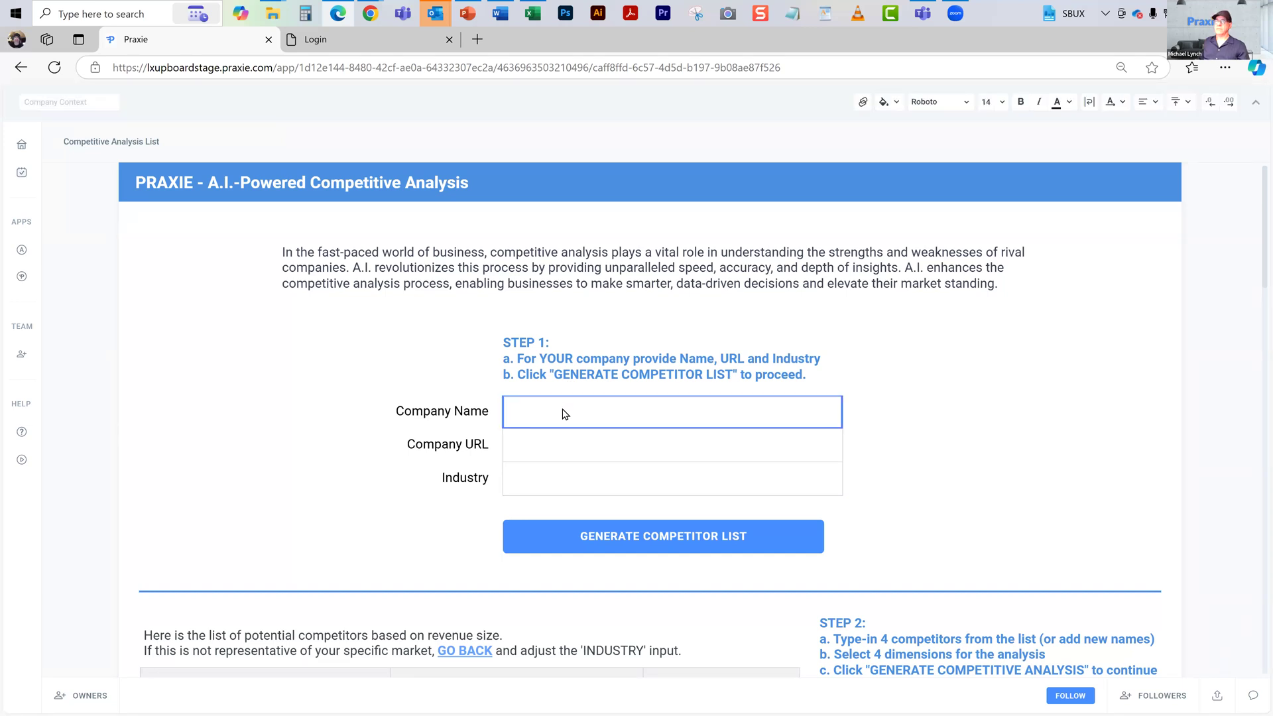
type("Walmart")
key("Return")
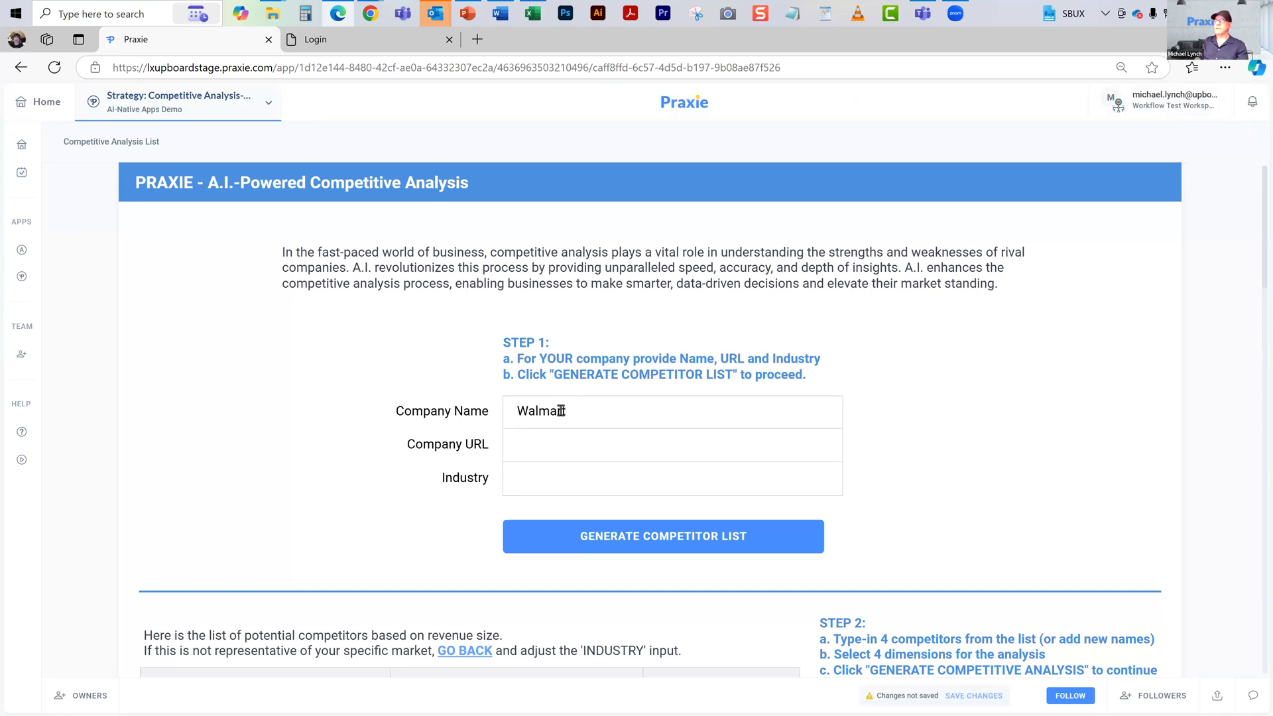
left_click(553, 457)
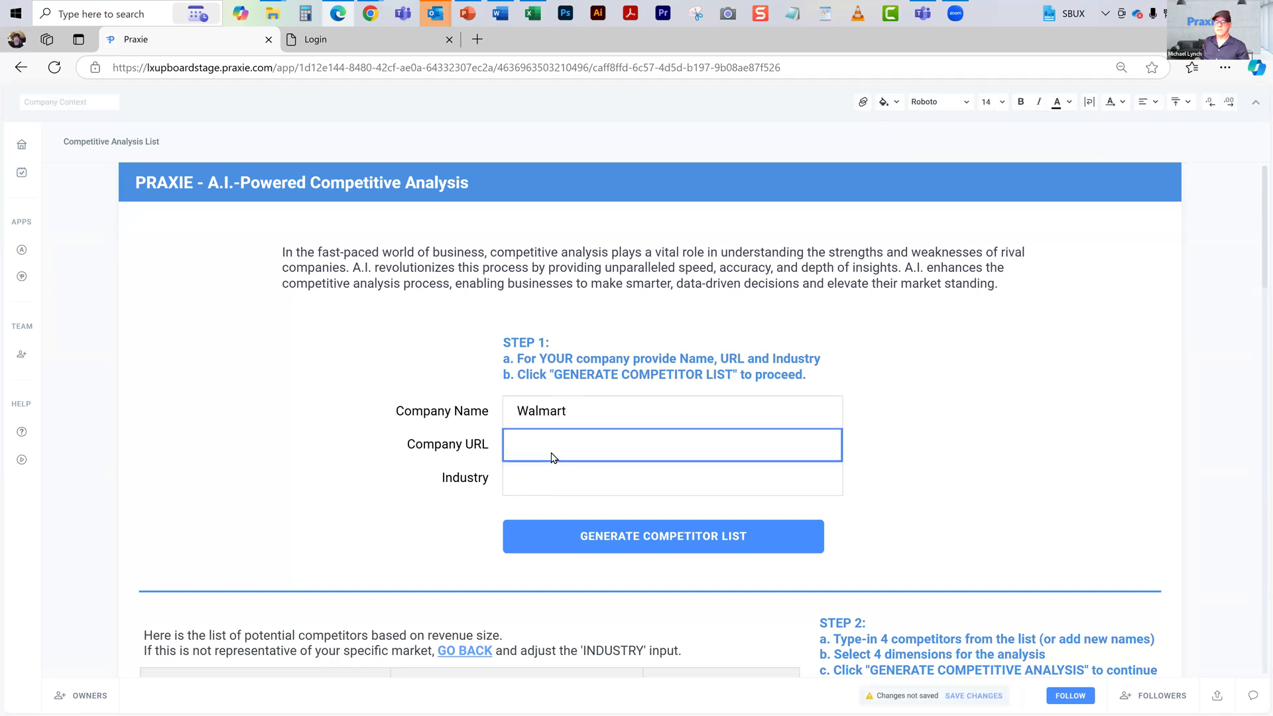
type("http")
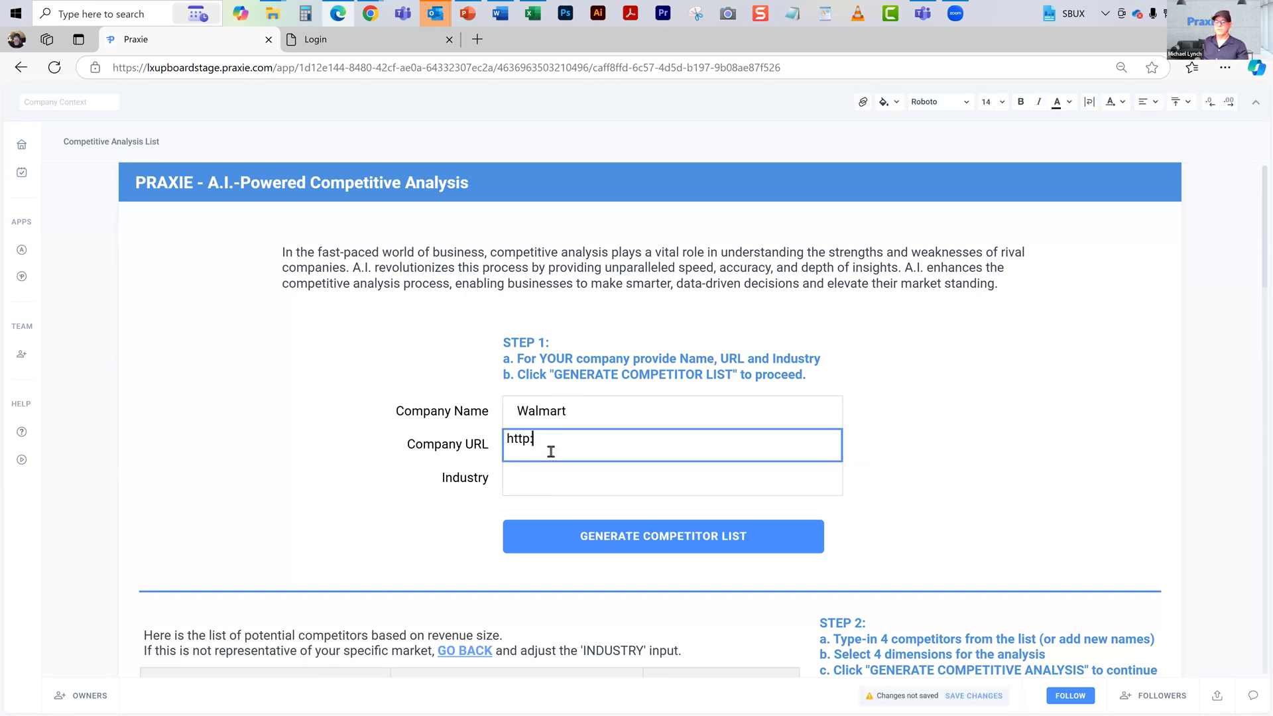
type("://www.walmart.com")
key("Tab")
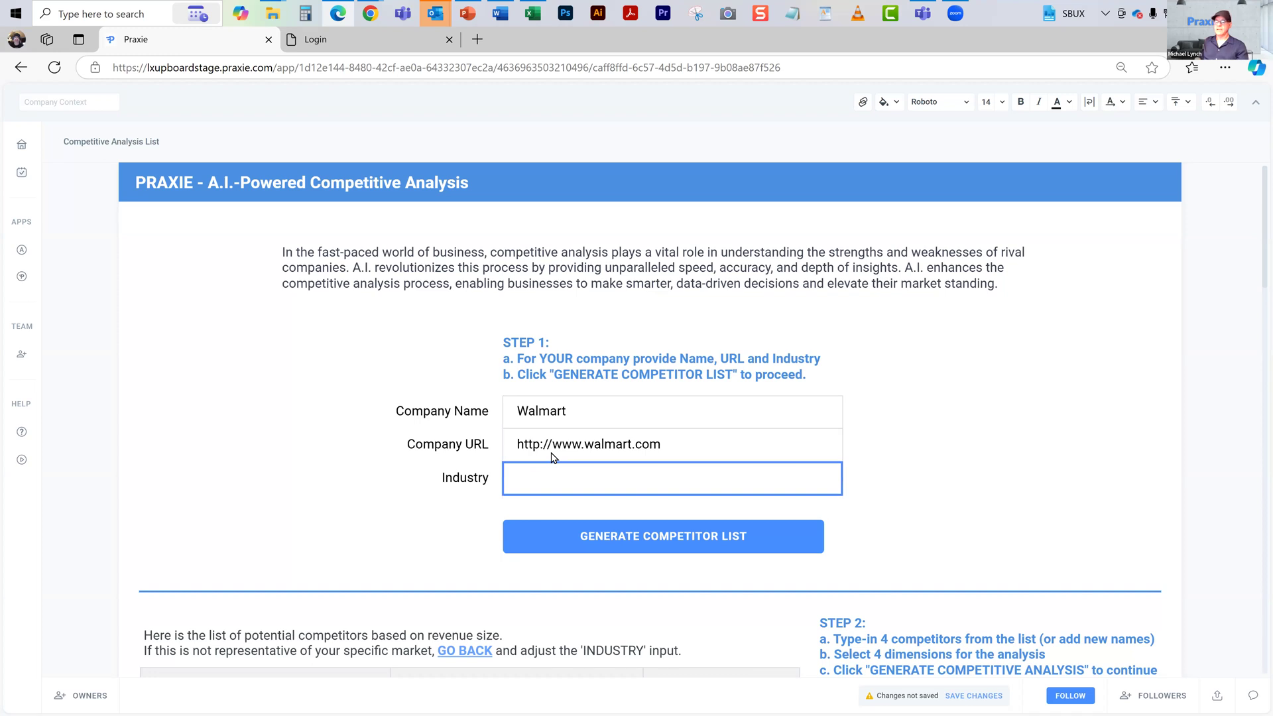
Set the industry to Retail, save the form and return to the list.
type("Rea")
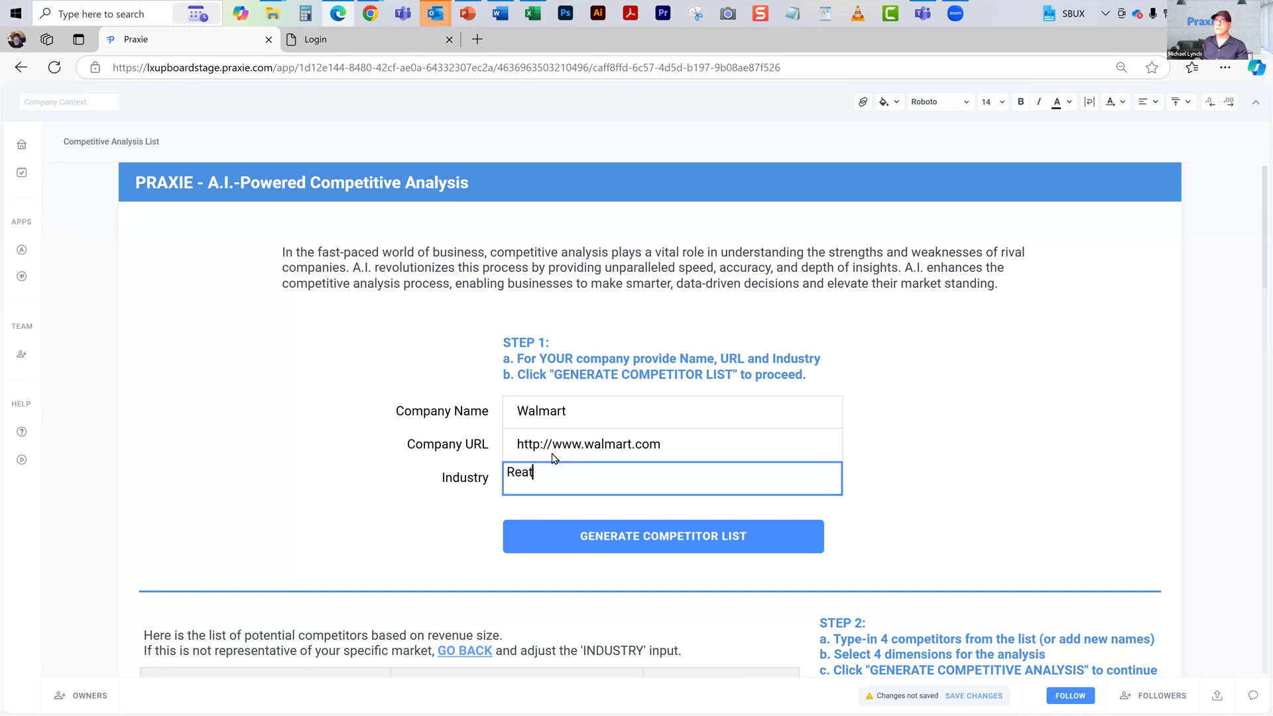
key("BackSpace")
type("tail")
left_click(760, 515)
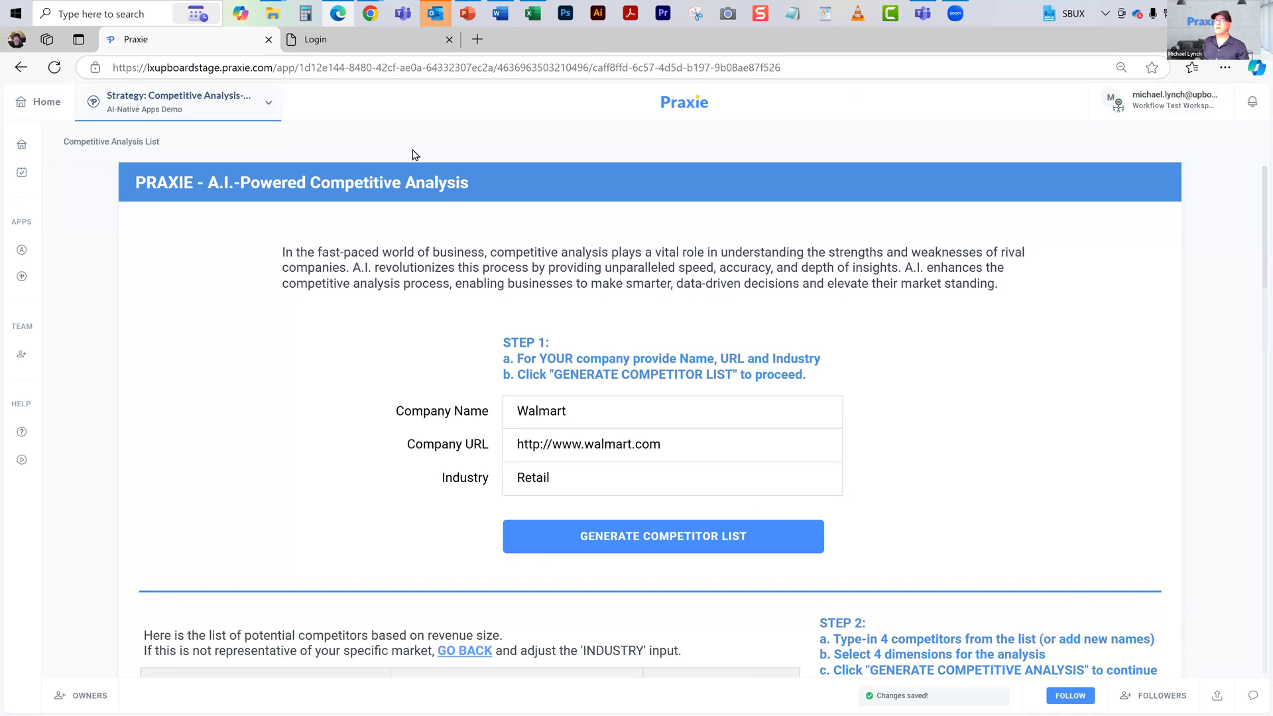
left_click(142, 143)
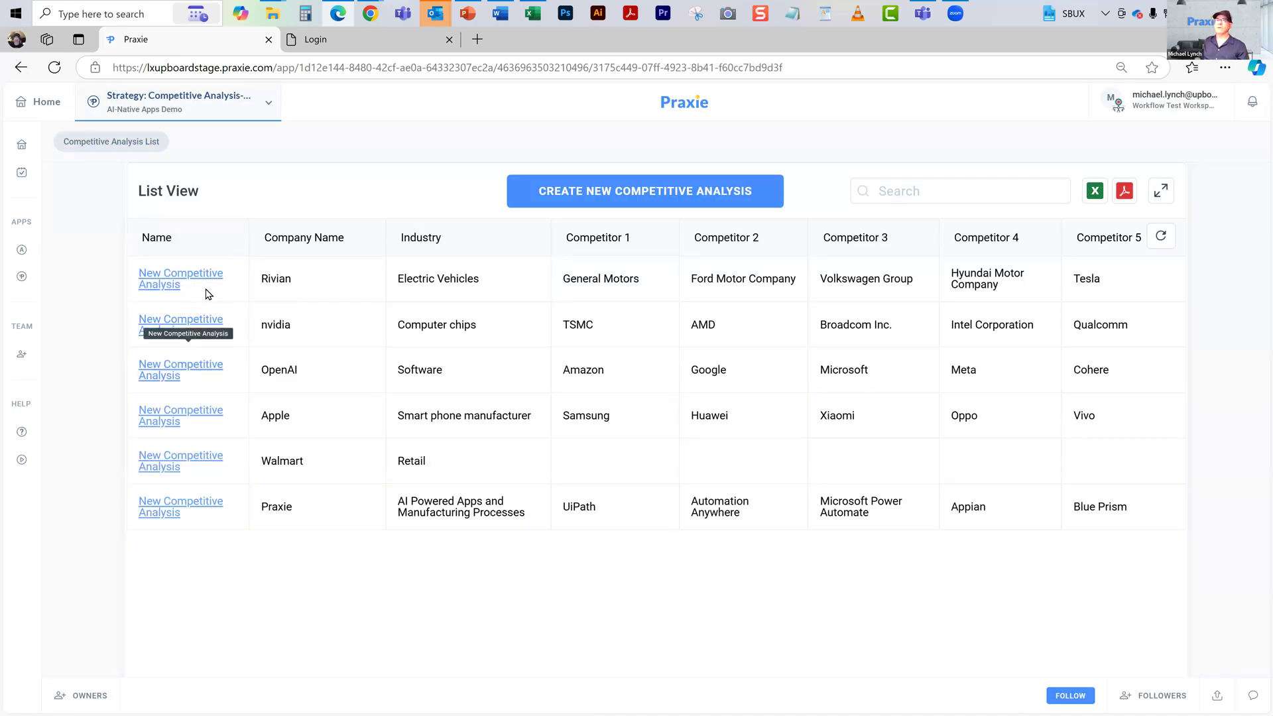
Open the Rivian record and scroll down to Step 2's competitor choices.
left_click(203, 285)
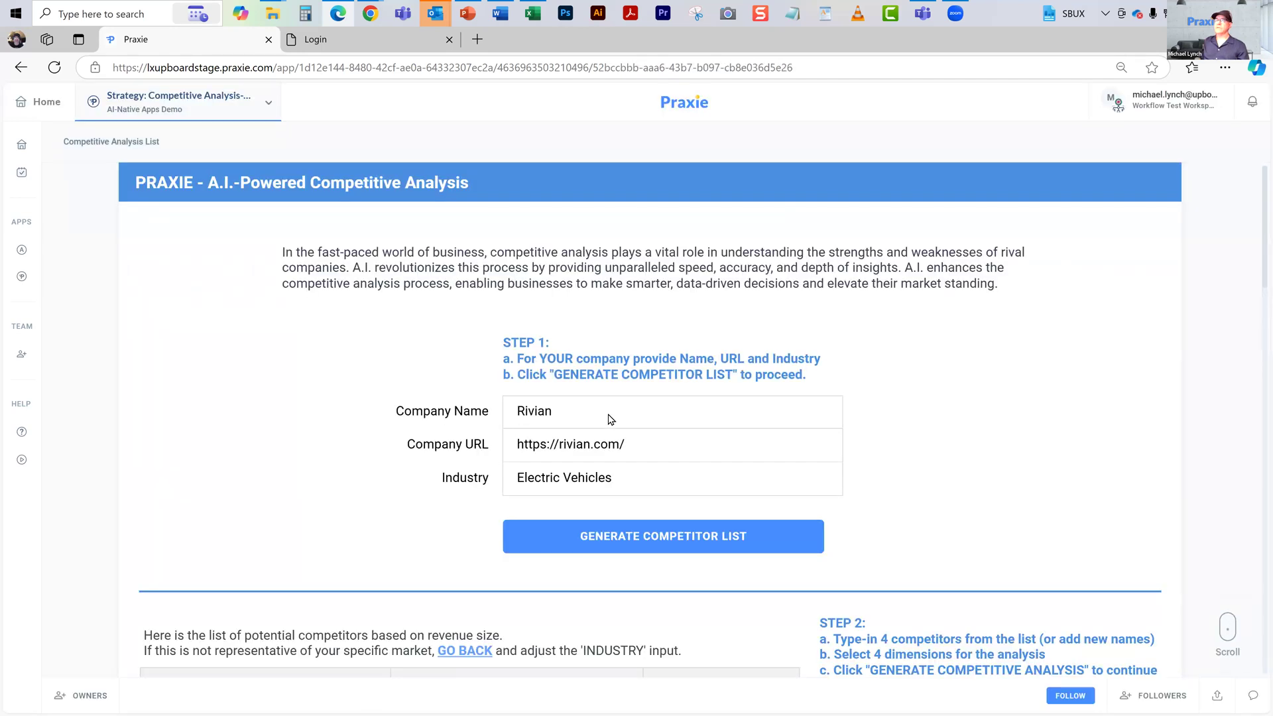
scroll(631, 450, "down", 2)
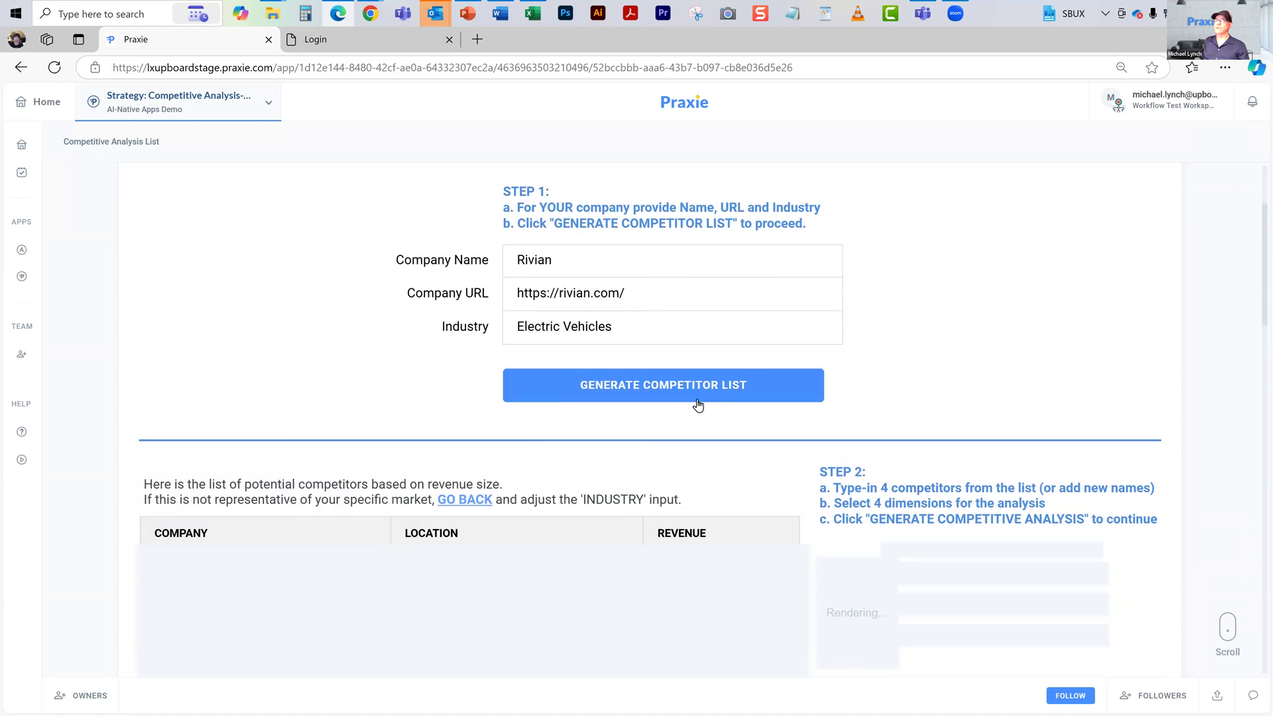
scroll(698, 405, "down", 3)
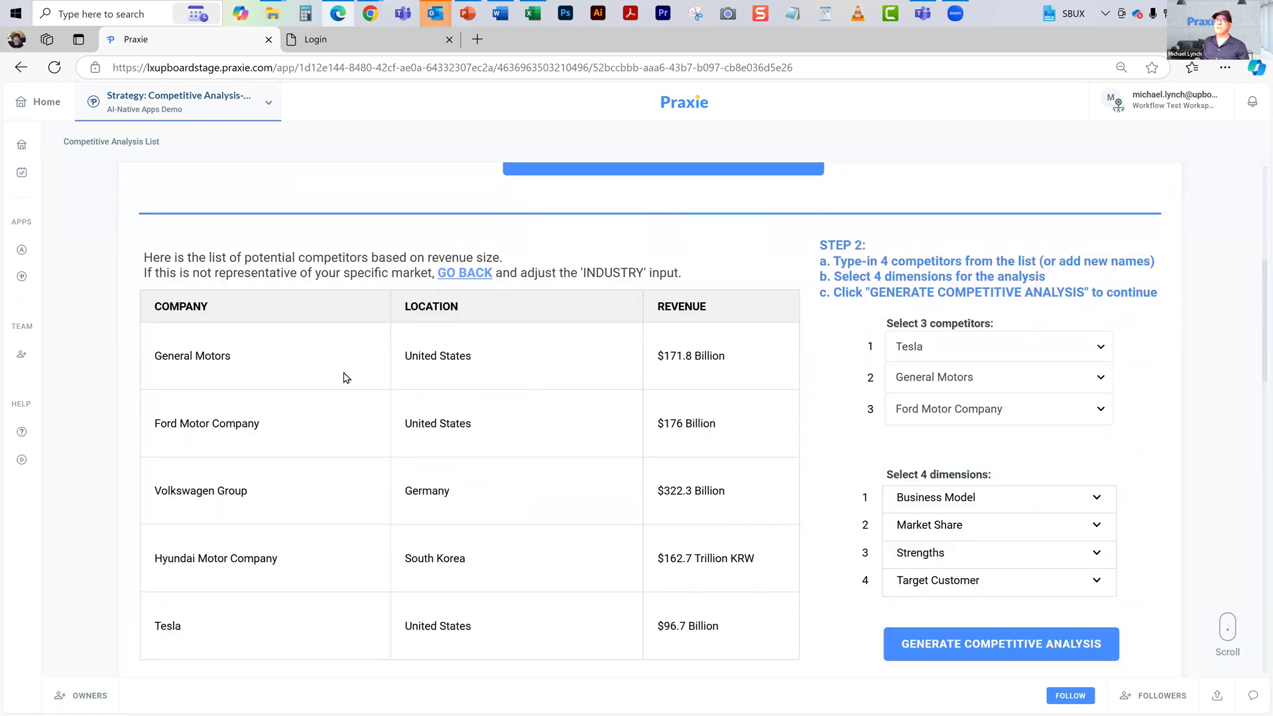
scroll(340, 351, "down", 1)
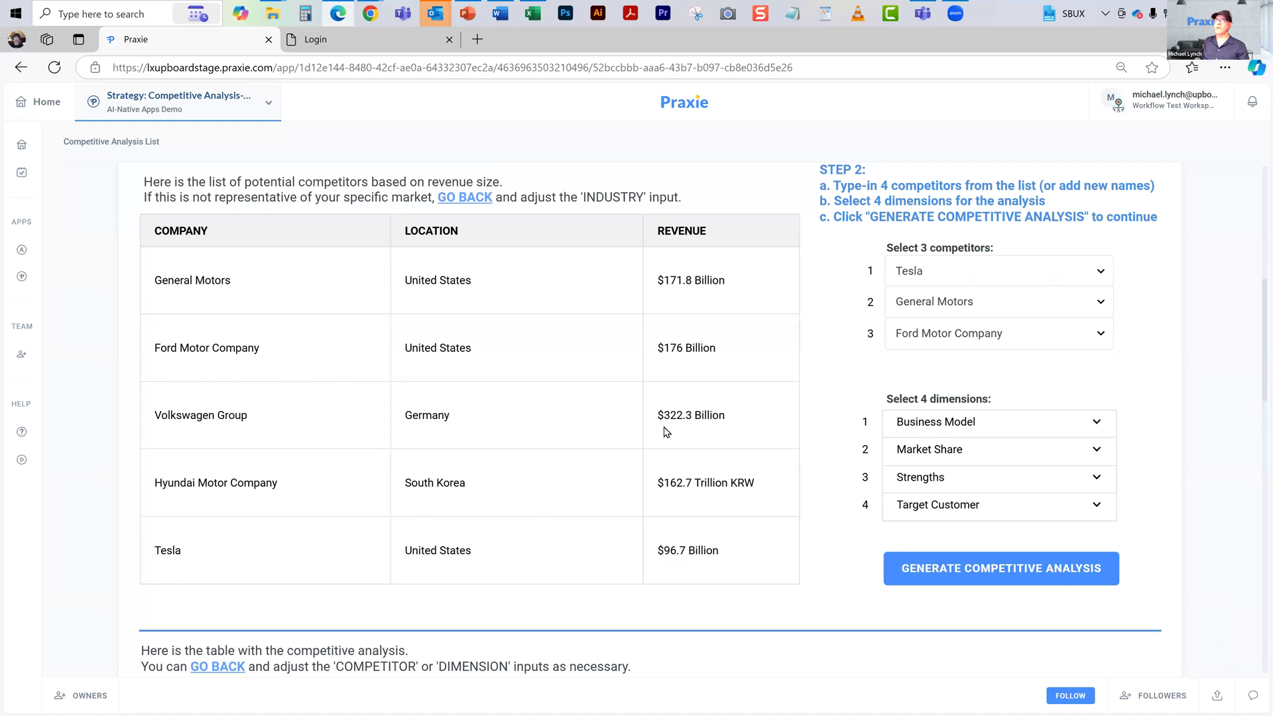
left_click(949, 279)
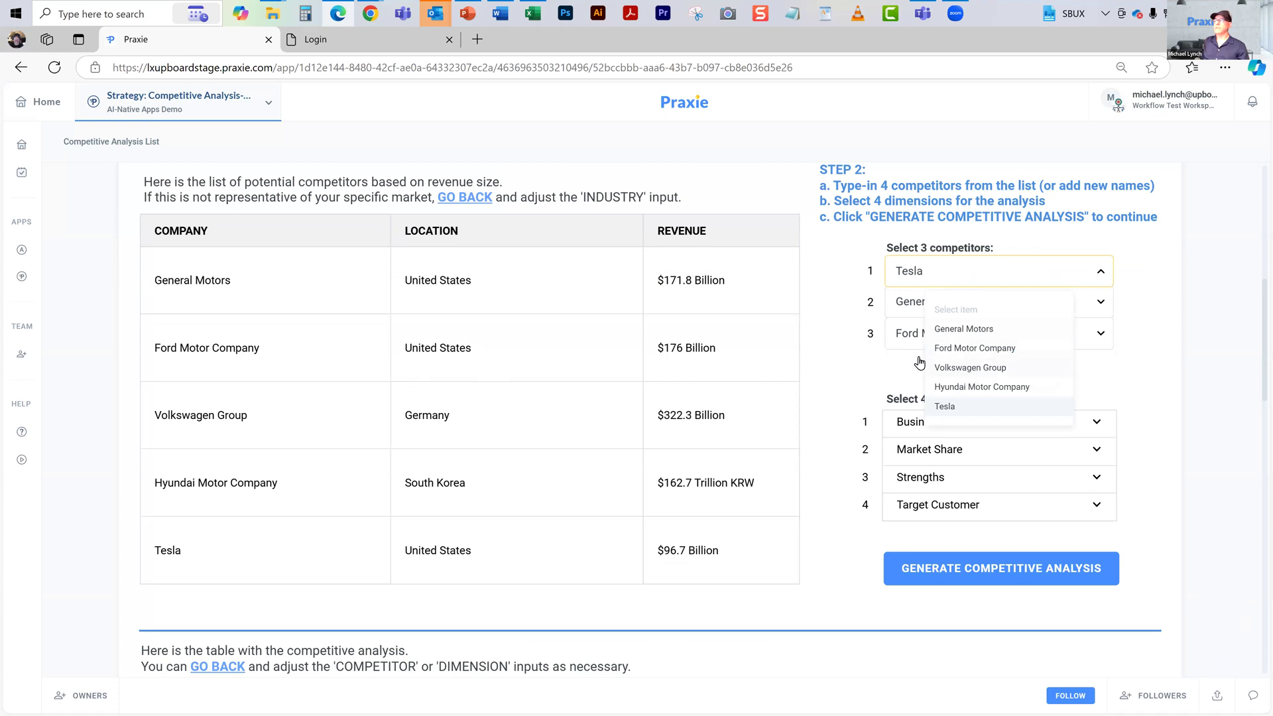
Keep Tesla as the first competitor and Business Model as the first comparison dimension.
left_click(906, 335)
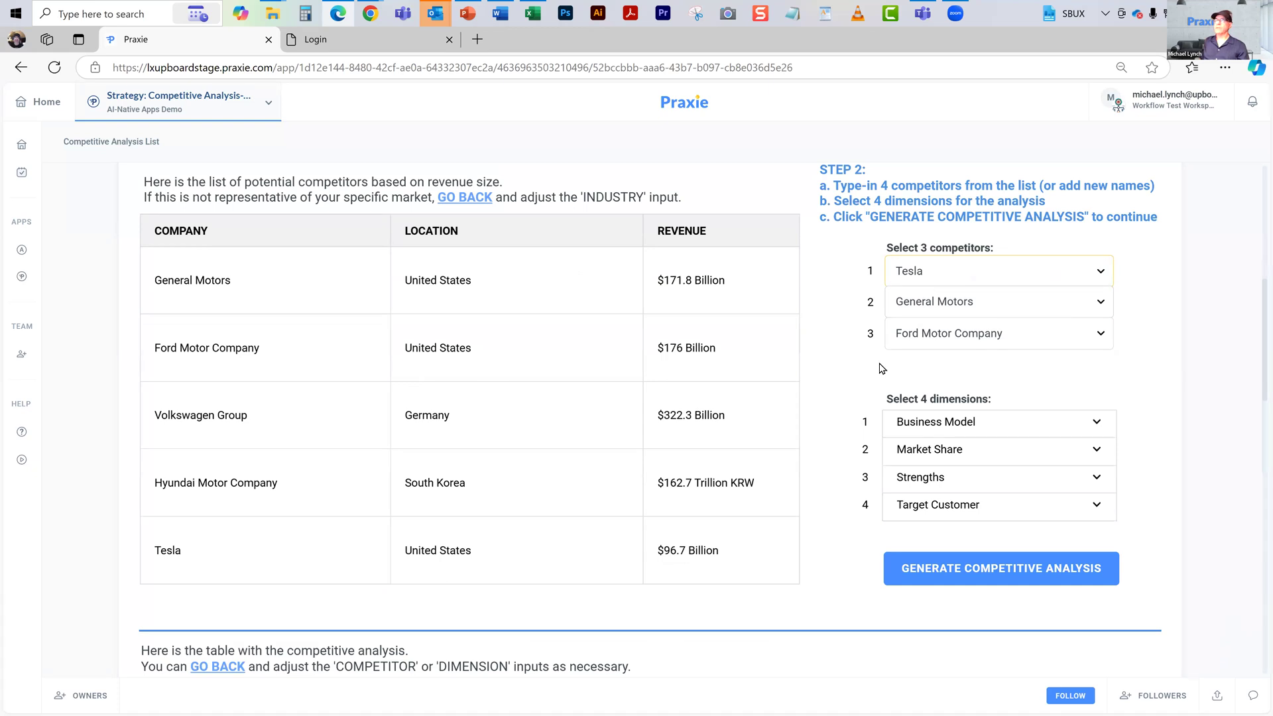
scroll(870, 375, "down", 2)
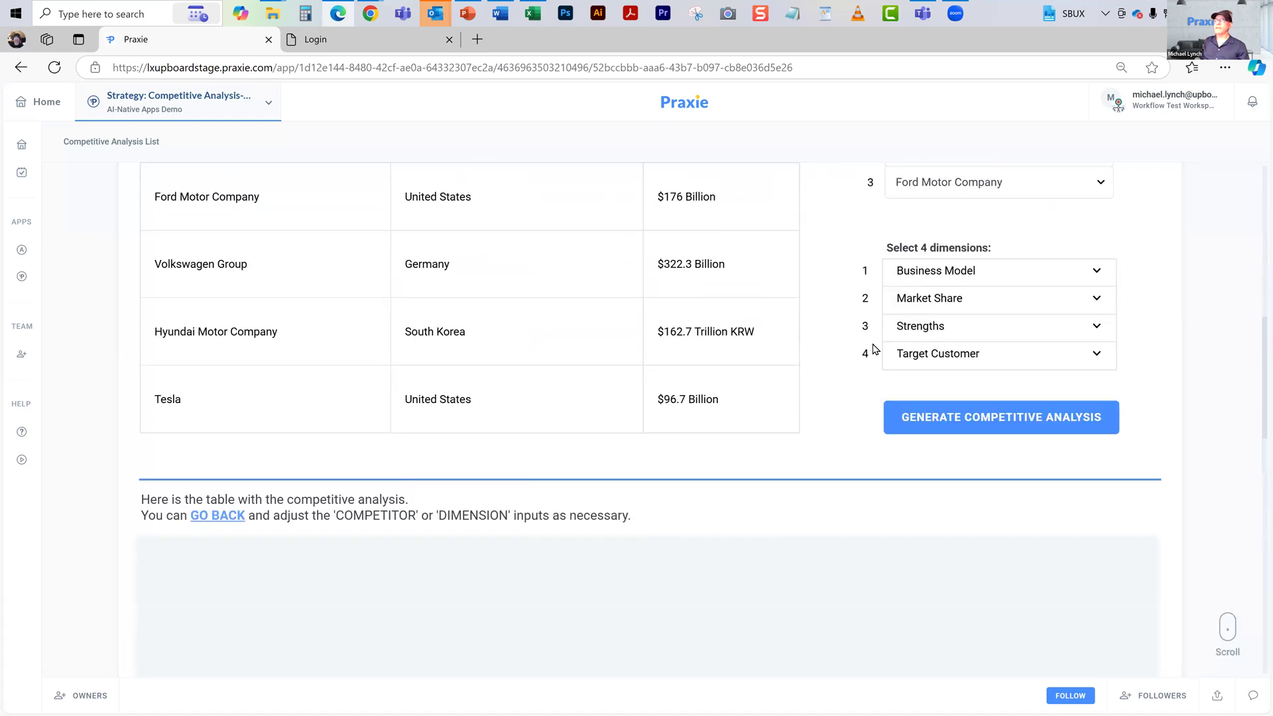
left_click(923, 275)
scroll(951, 383, "down", 3)
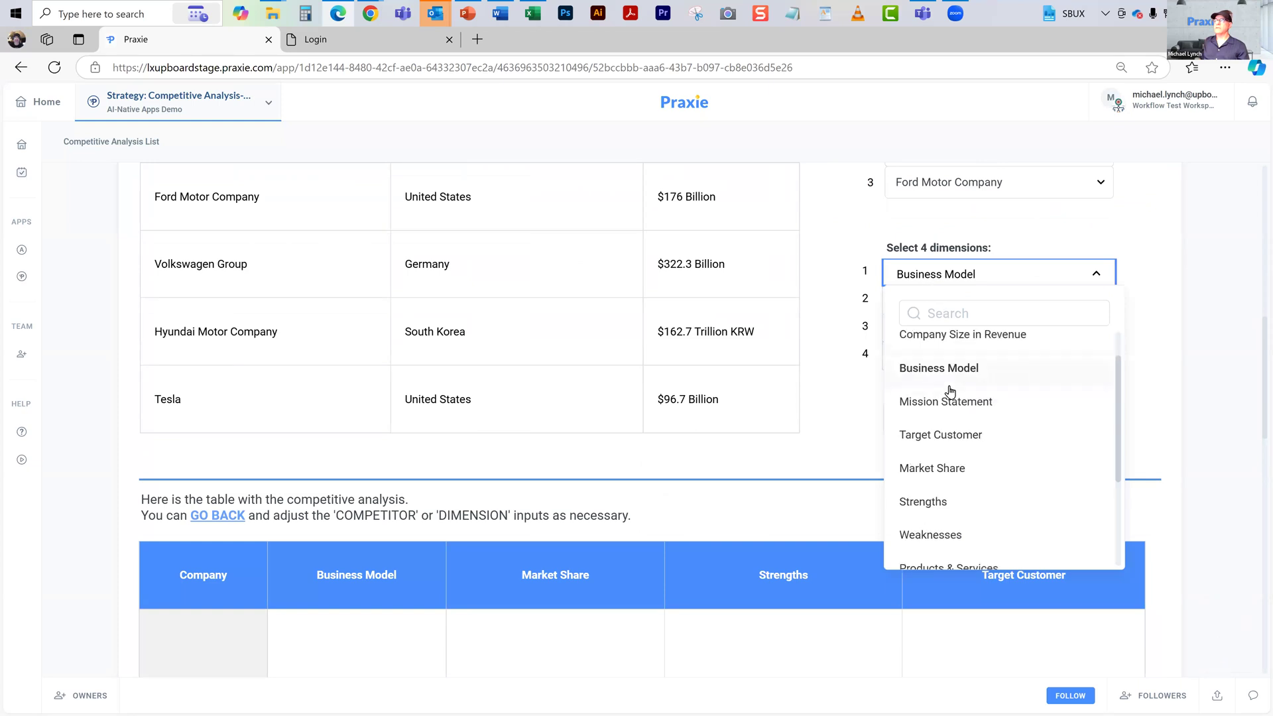
scroll(948, 381, "up", 3)
scroll(946, 376, "up", 1)
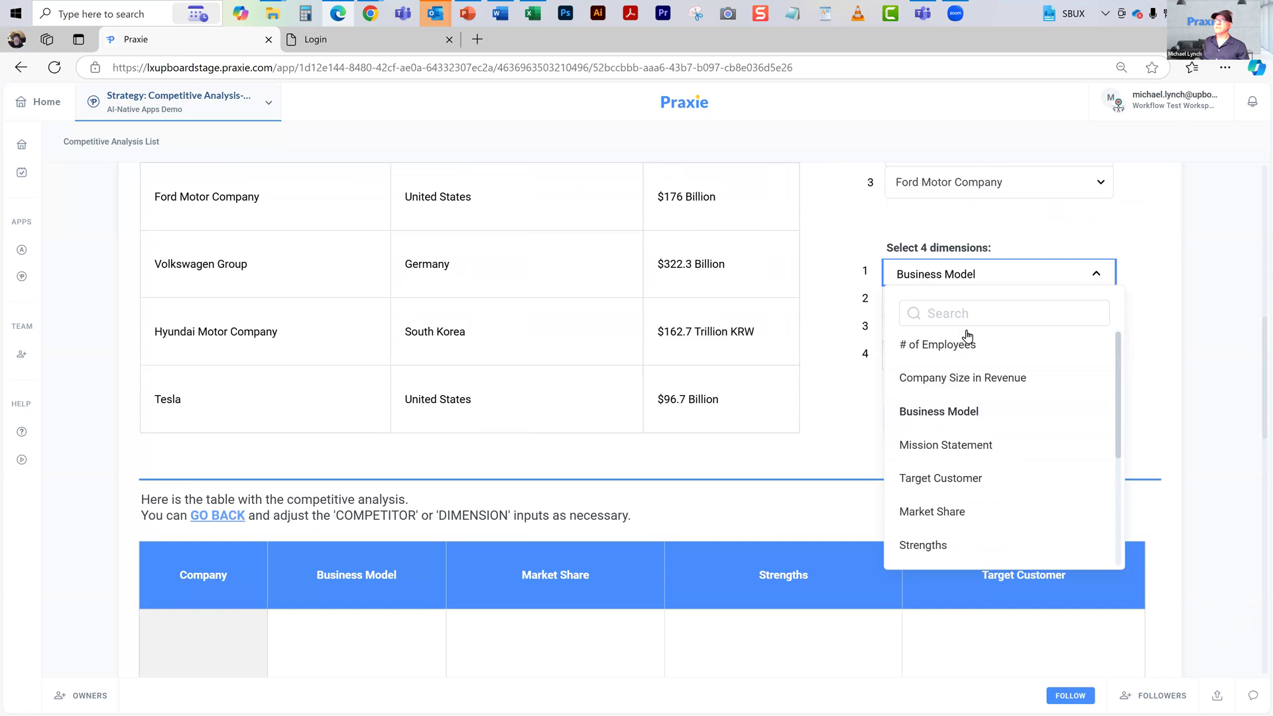
left_click(852, 416)
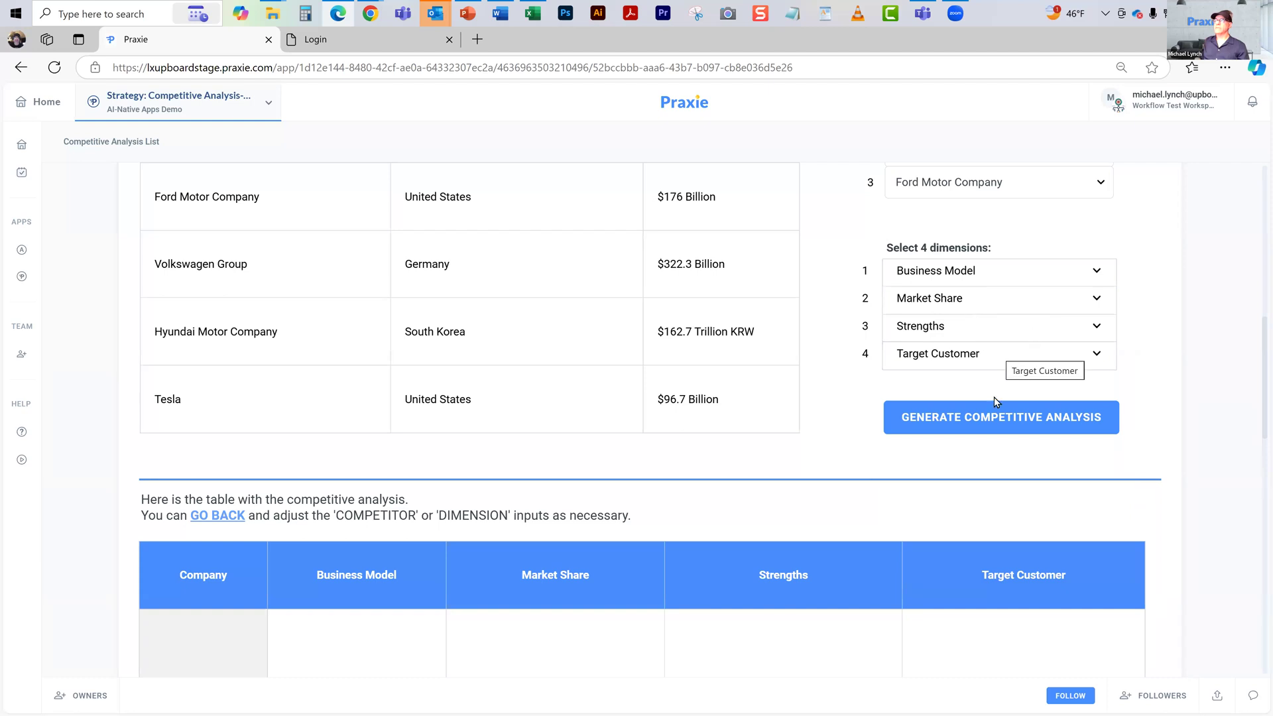
scroll(837, 413, "down", 5)
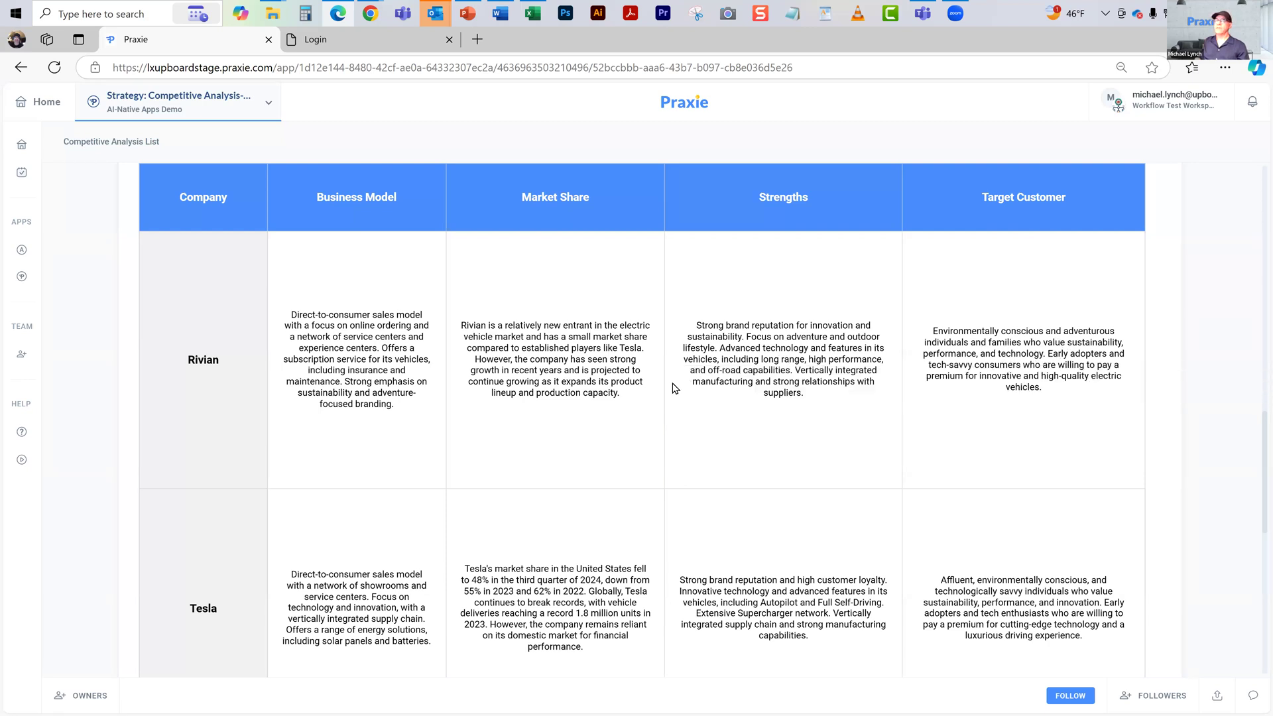
Review the Rivian, Tesla and General Motors results table, then return to the analysis list.
scroll(649, 381, "down", 2)
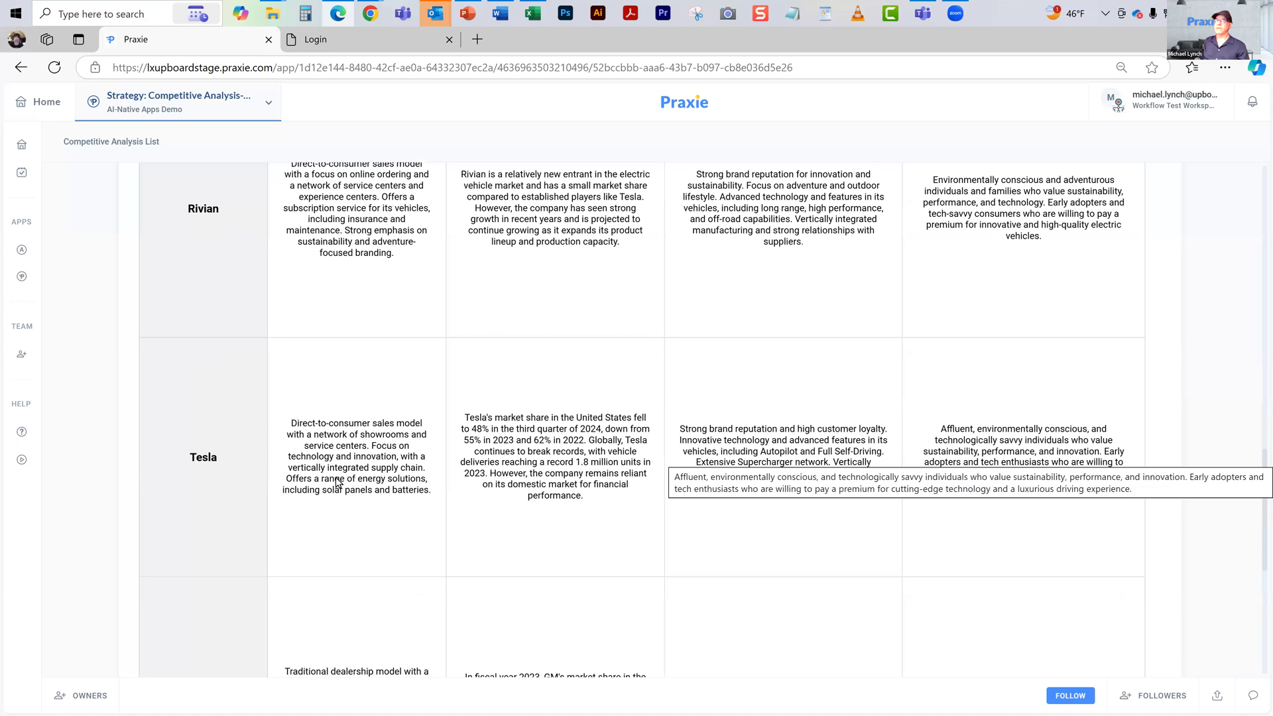
scroll(229, 494, "down", 6)
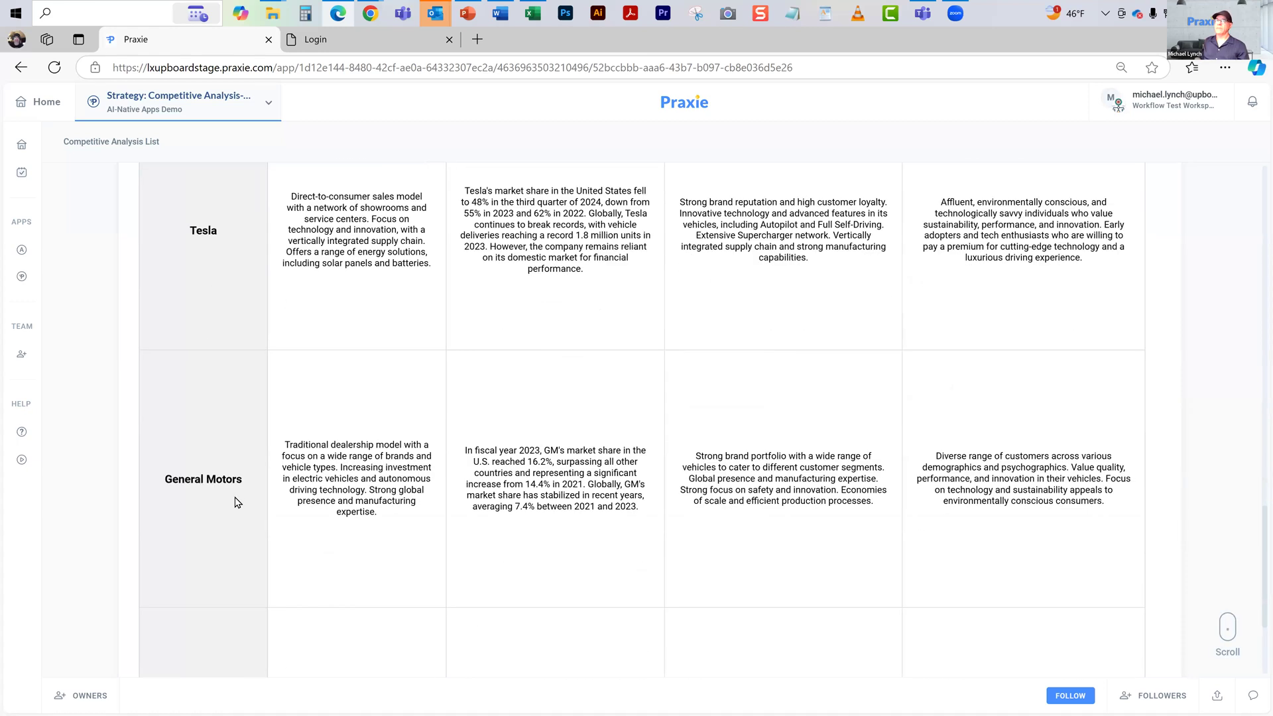
scroll(147, 196, "up", 5)
left_click(114, 142)
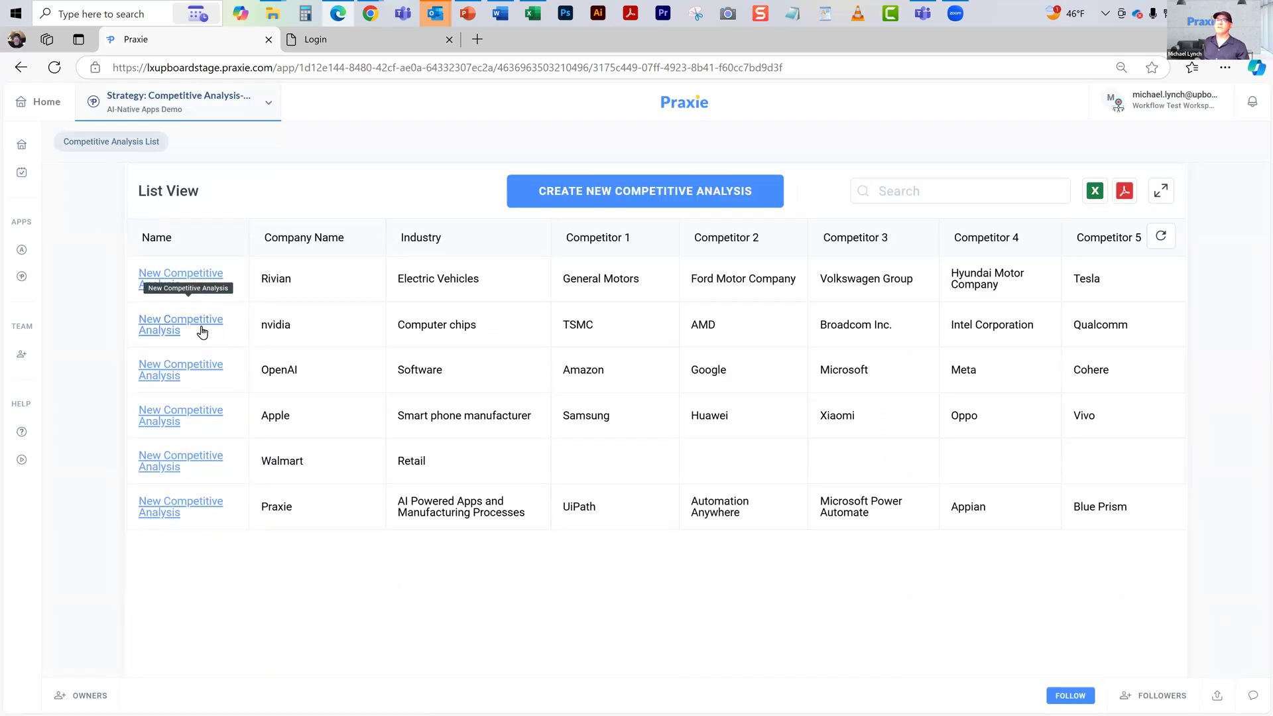
Open the nvidia record, review its employees, mission, strengths and weaknesses, then return to the list.
left_click(201, 329)
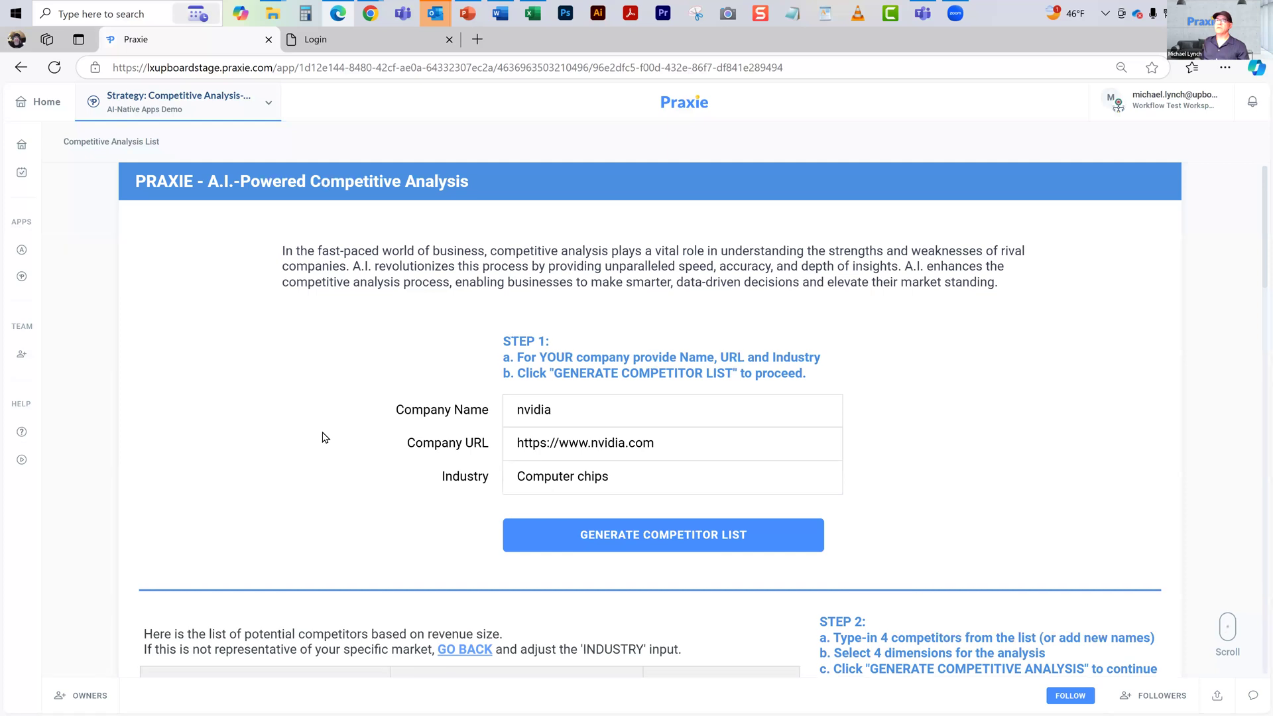
scroll(321, 432, "down", 5)
scroll(335, 448, "down", 1)
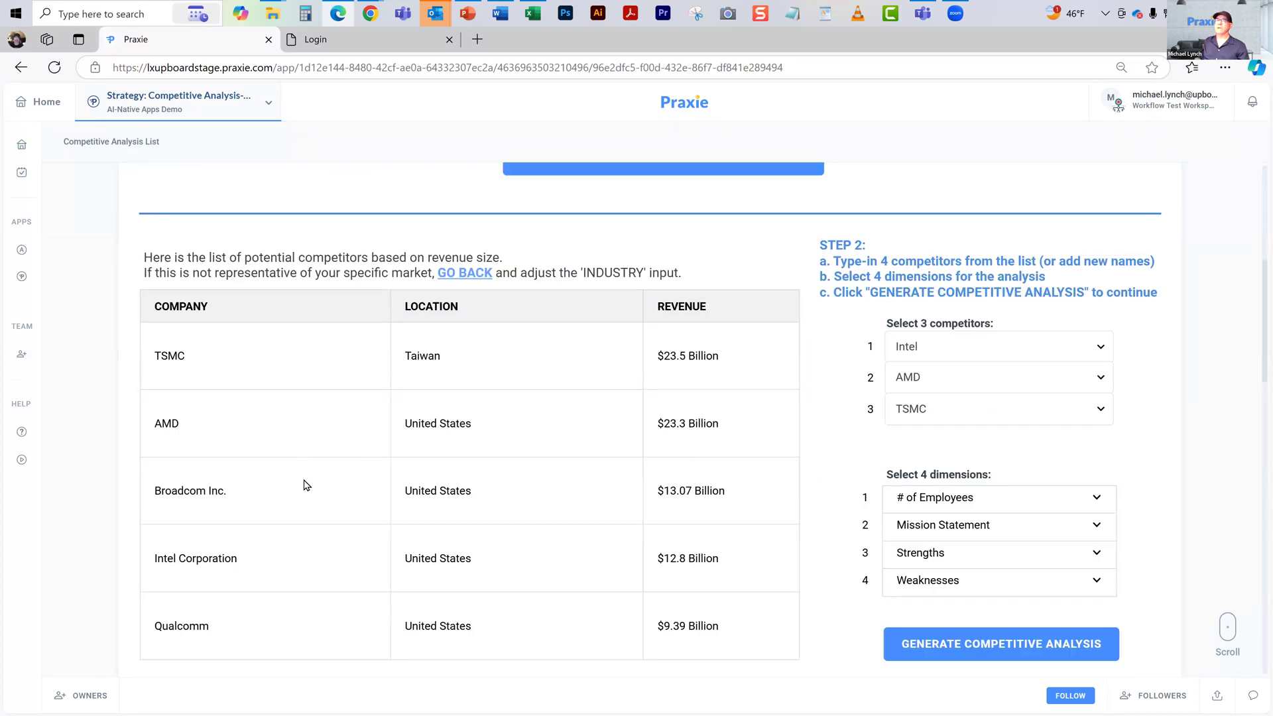
scroll(321, 544, "down", 4)
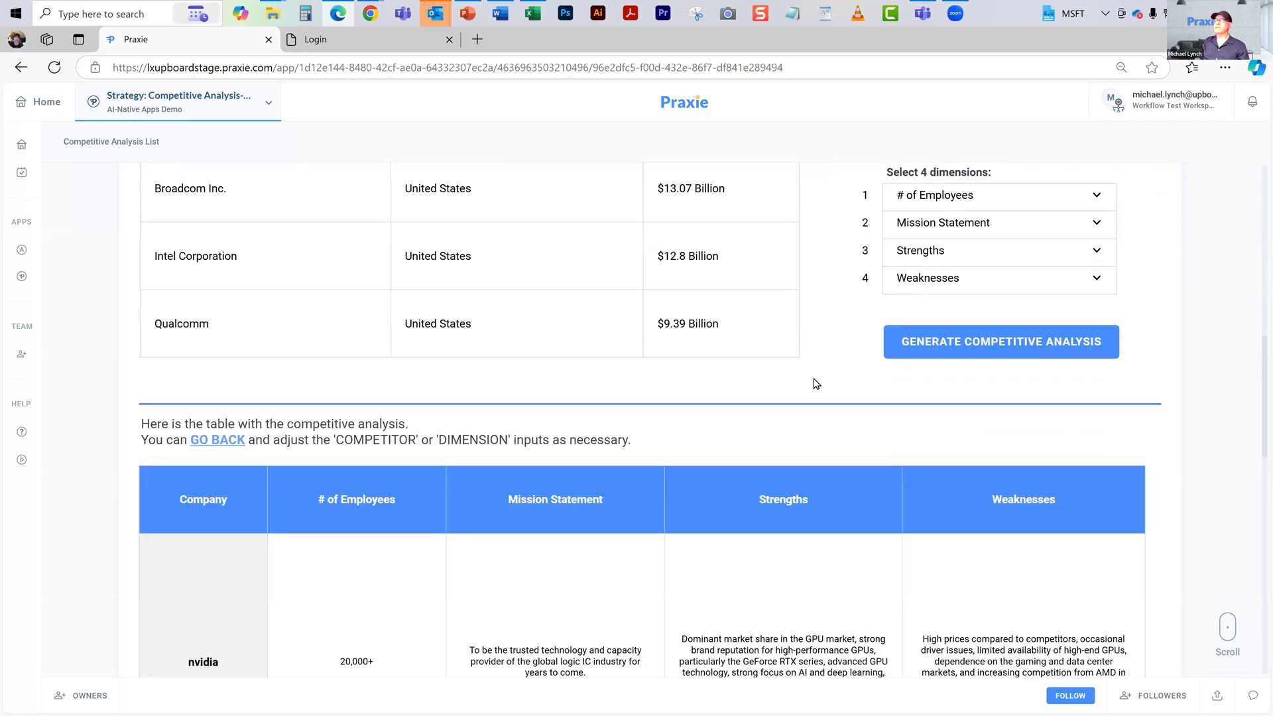
scroll(813, 381, "down", 2)
scroll(813, 381, "down", 1)
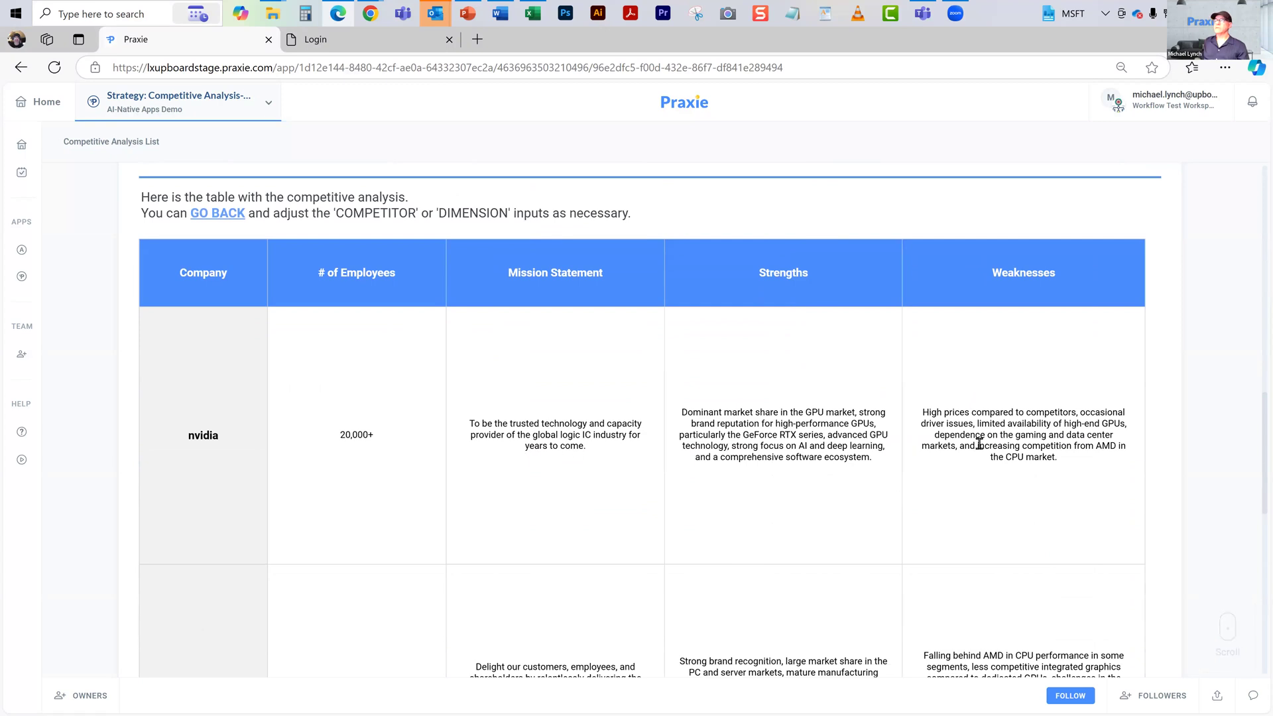
scroll(977, 449, "down", 3)
scroll(977, 454, "down", 3)
scroll(960, 440, "up", 10)
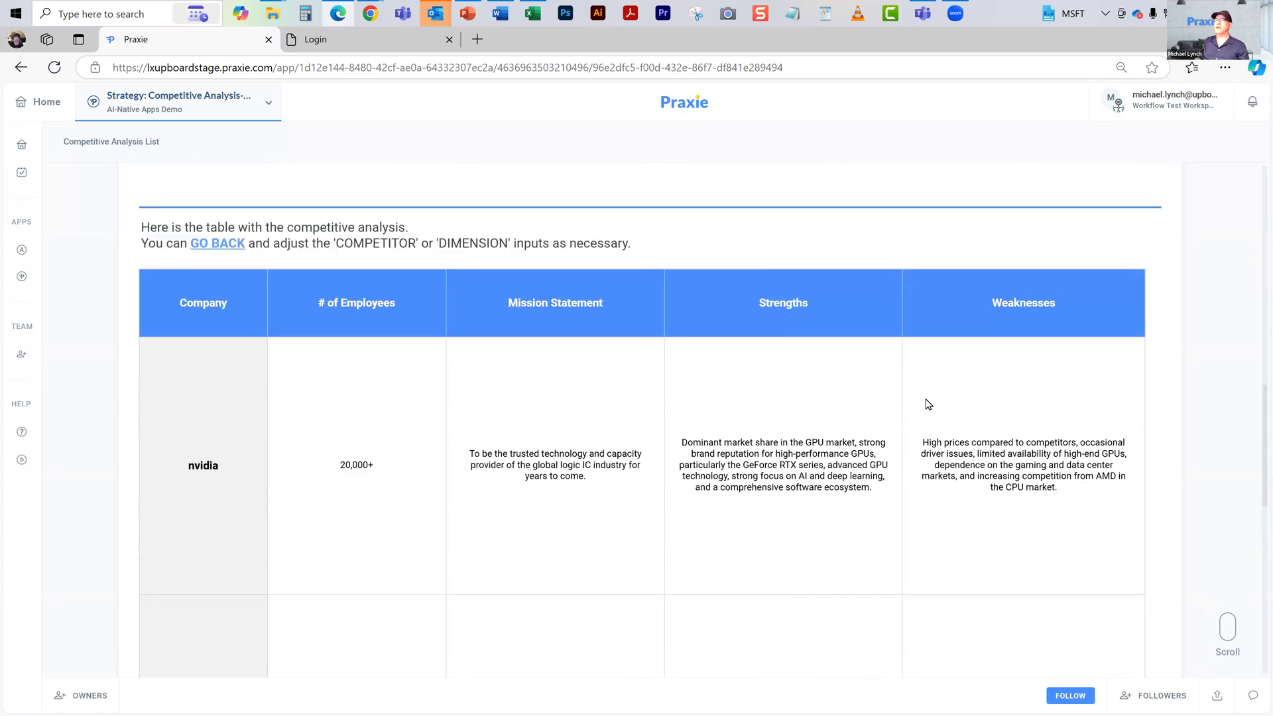
scroll(346, 256, "up", 10)
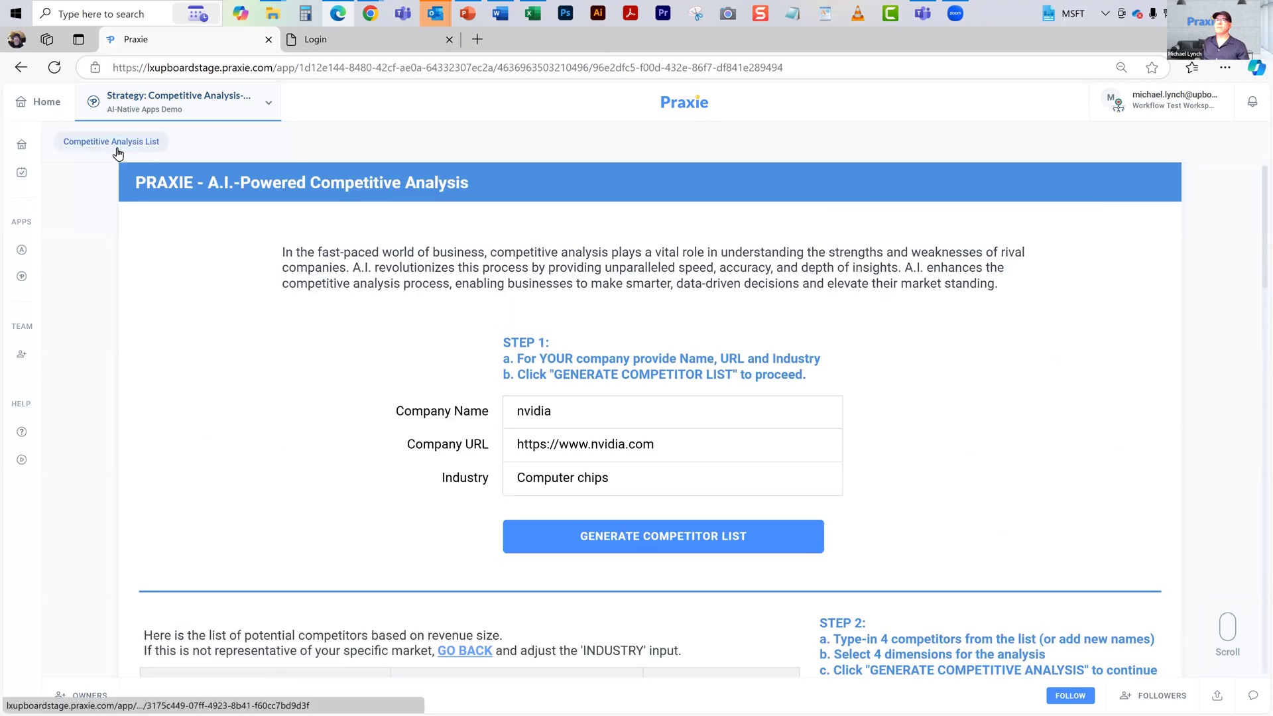
left_click(116, 145)
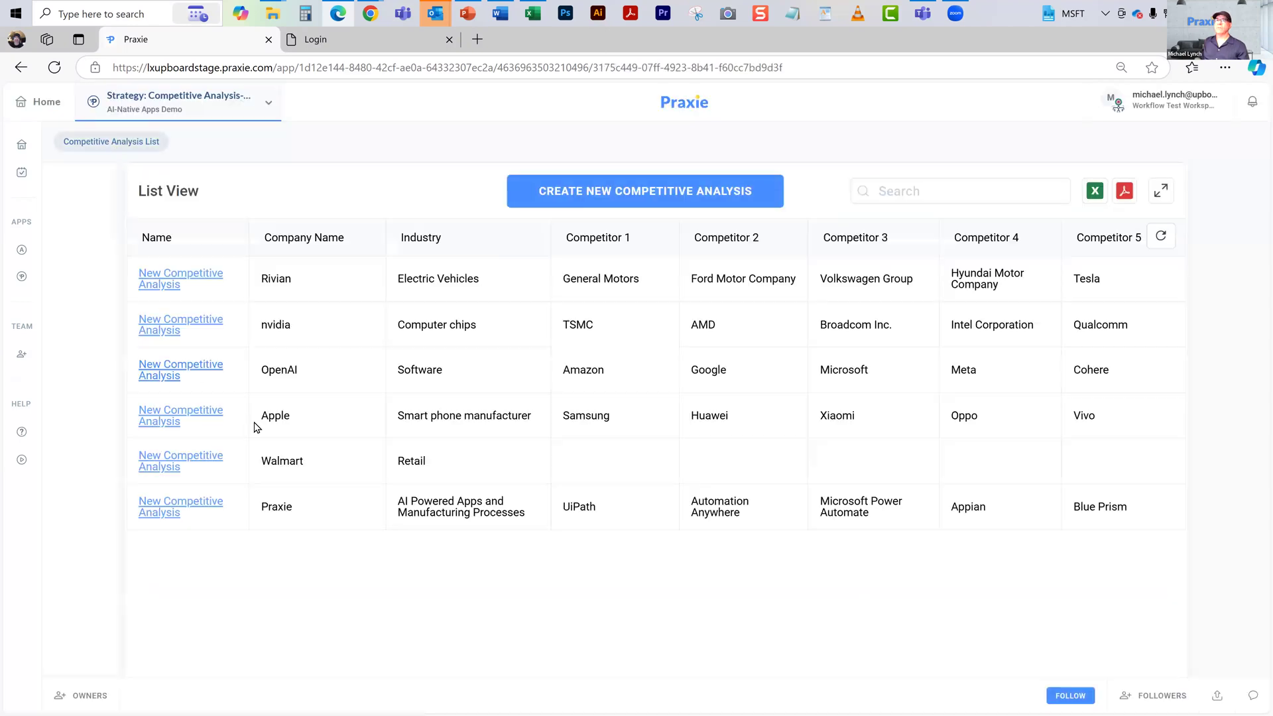
Open the OpenAI record, review its comparison with Microsoft, then return to the list.
left_click(187, 369)
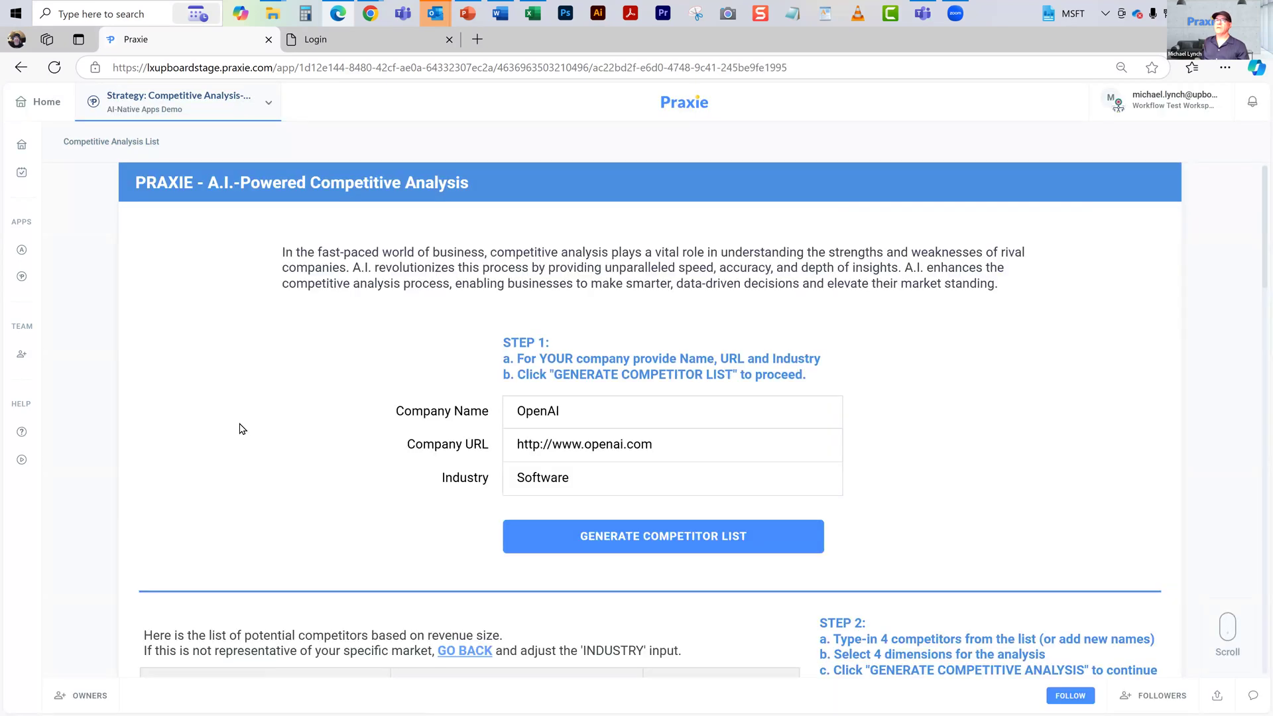
scroll(245, 434, "down", 5)
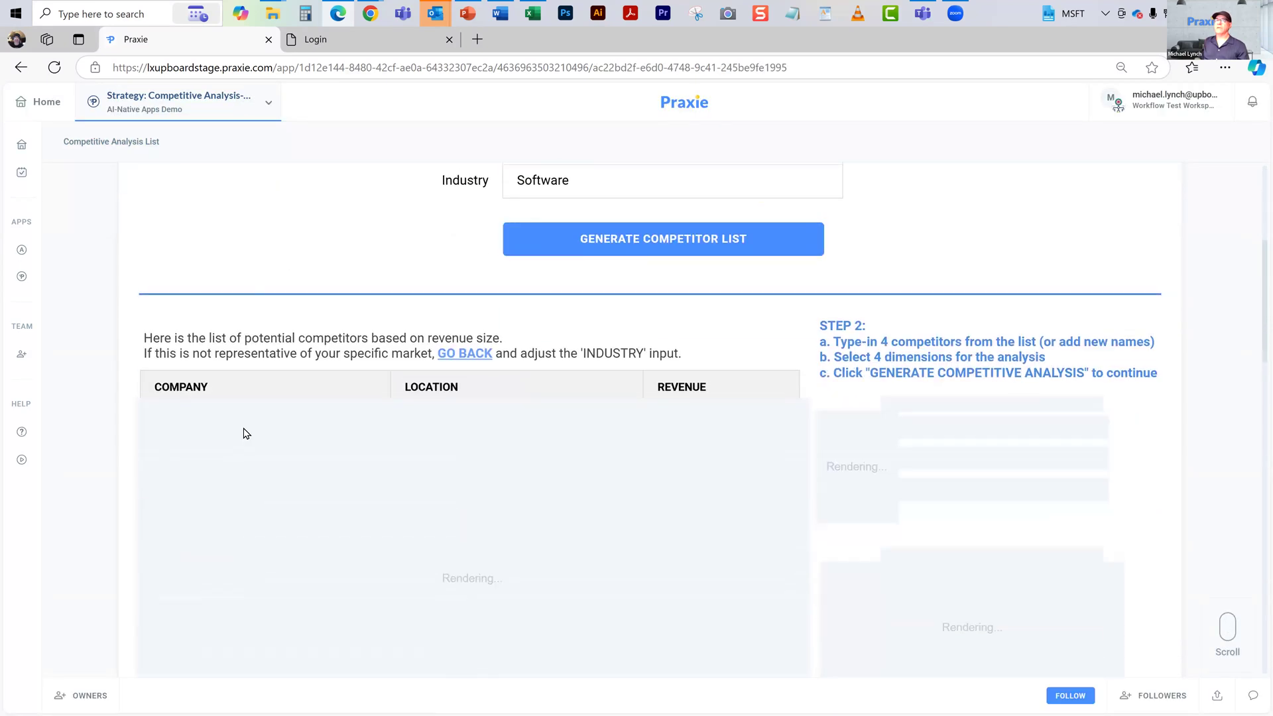
scroll(248, 444, "down", 1)
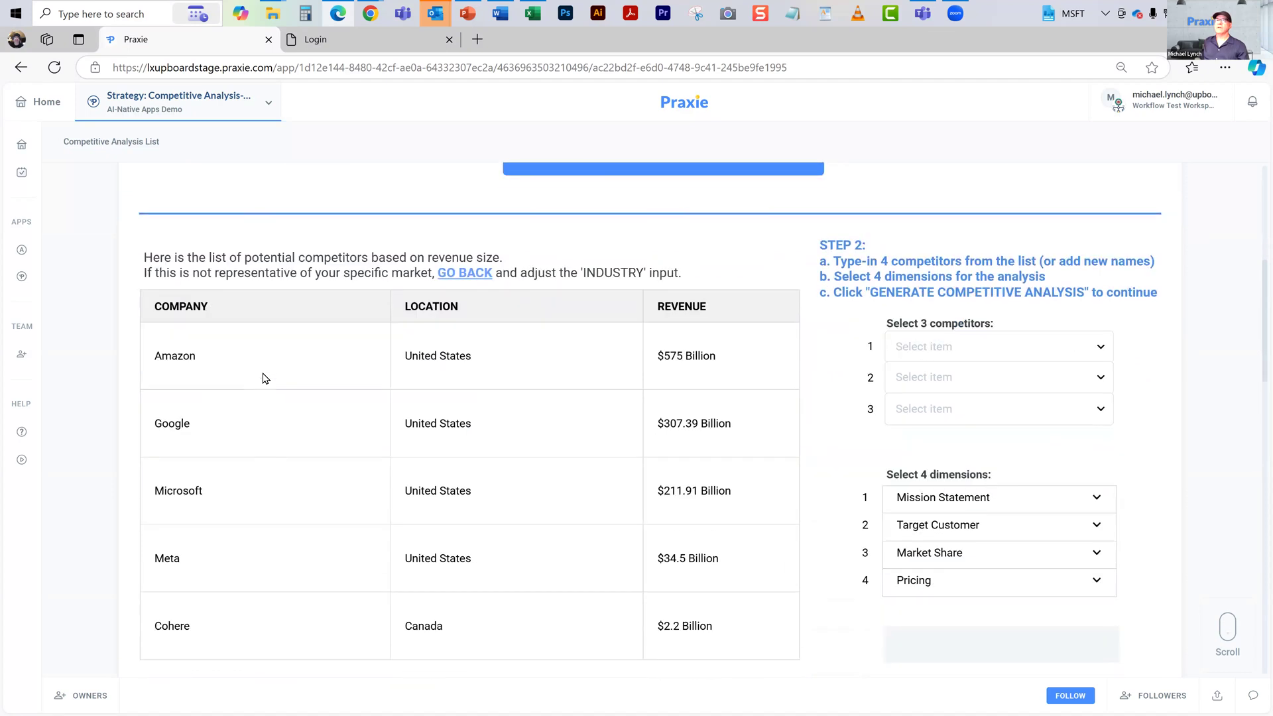
scroll(262, 553, "down", 1)
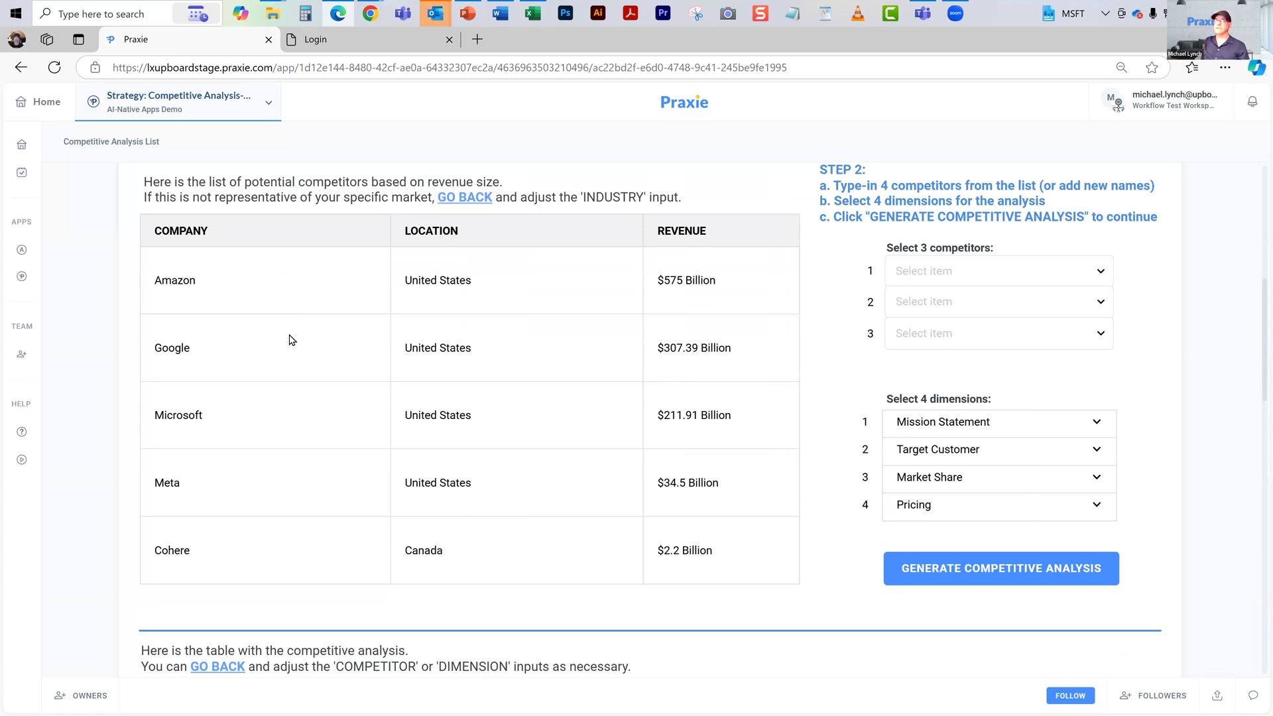
scroll(289, 340, "down", 6)
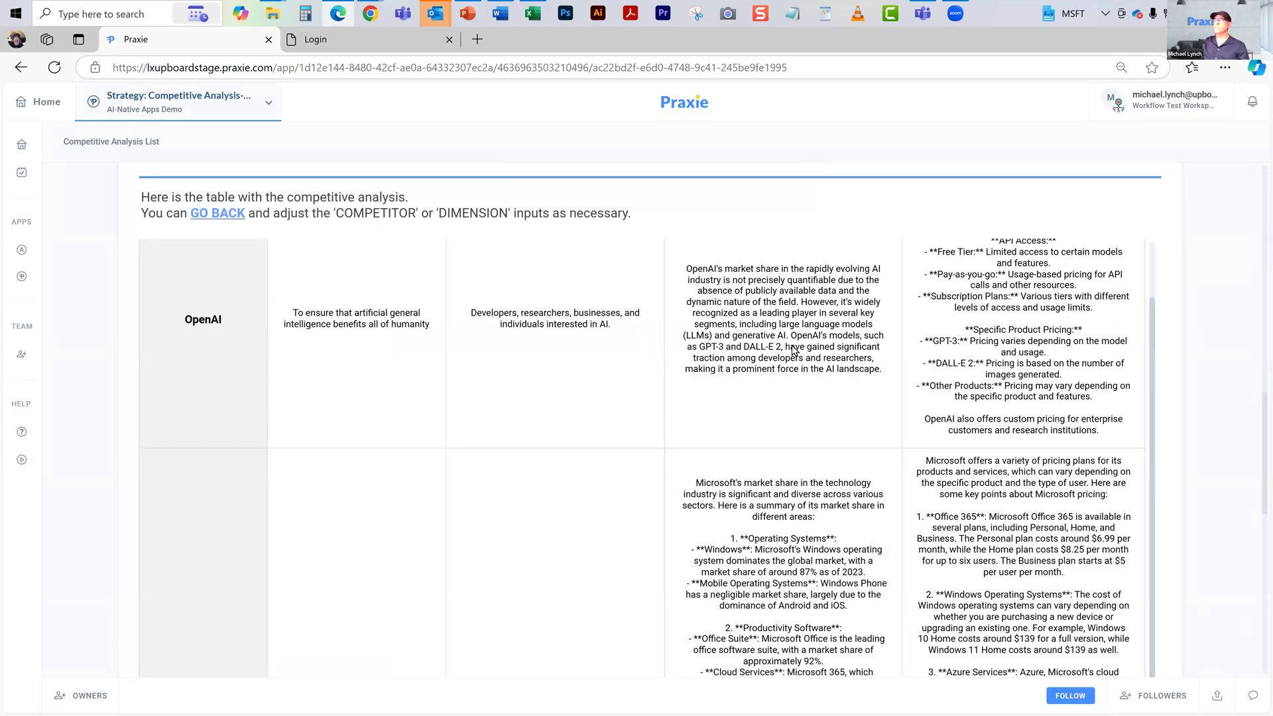
scroll(793, 351, "up", 3)
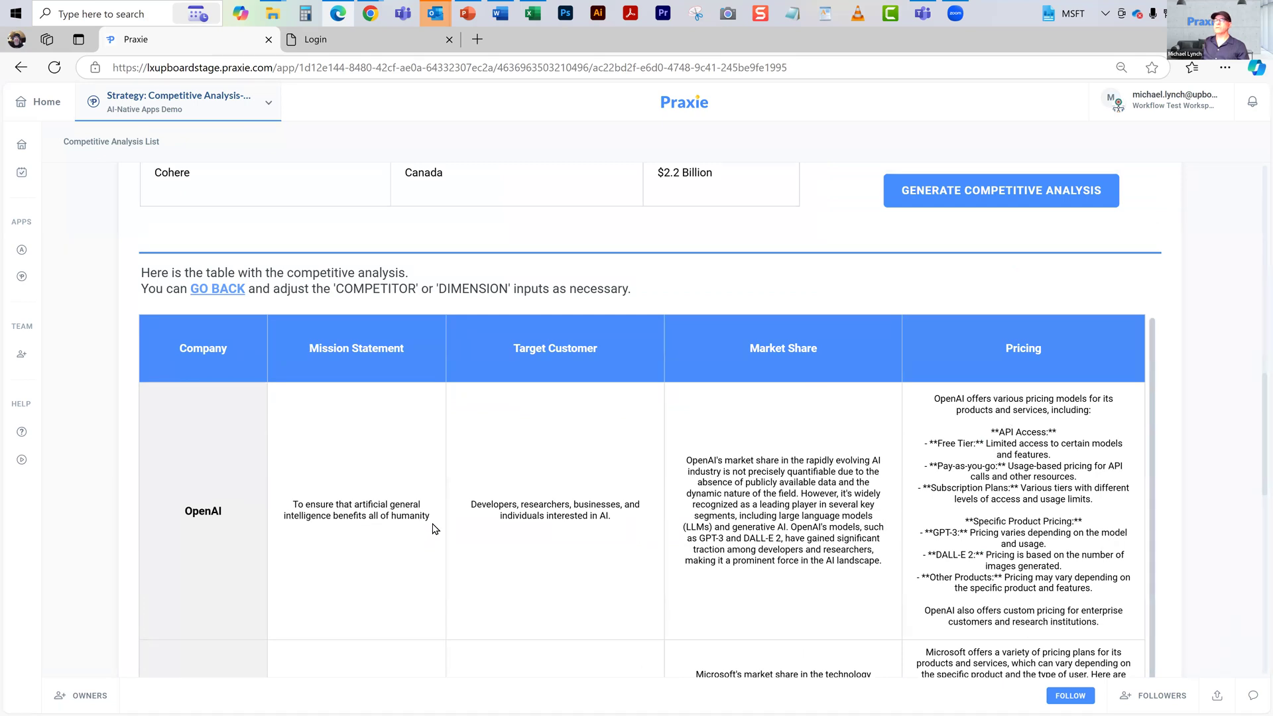
scroll(428, 513, "down", 8)
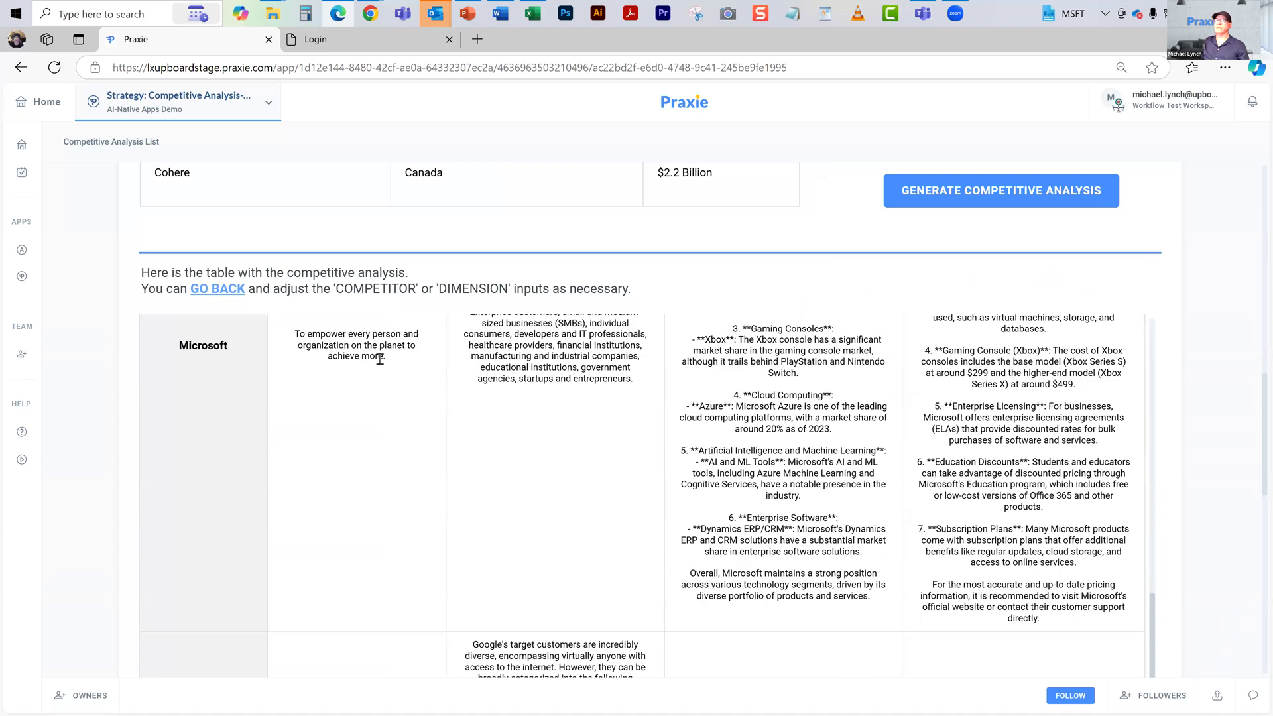
scroll(469, 392, "up", 2)
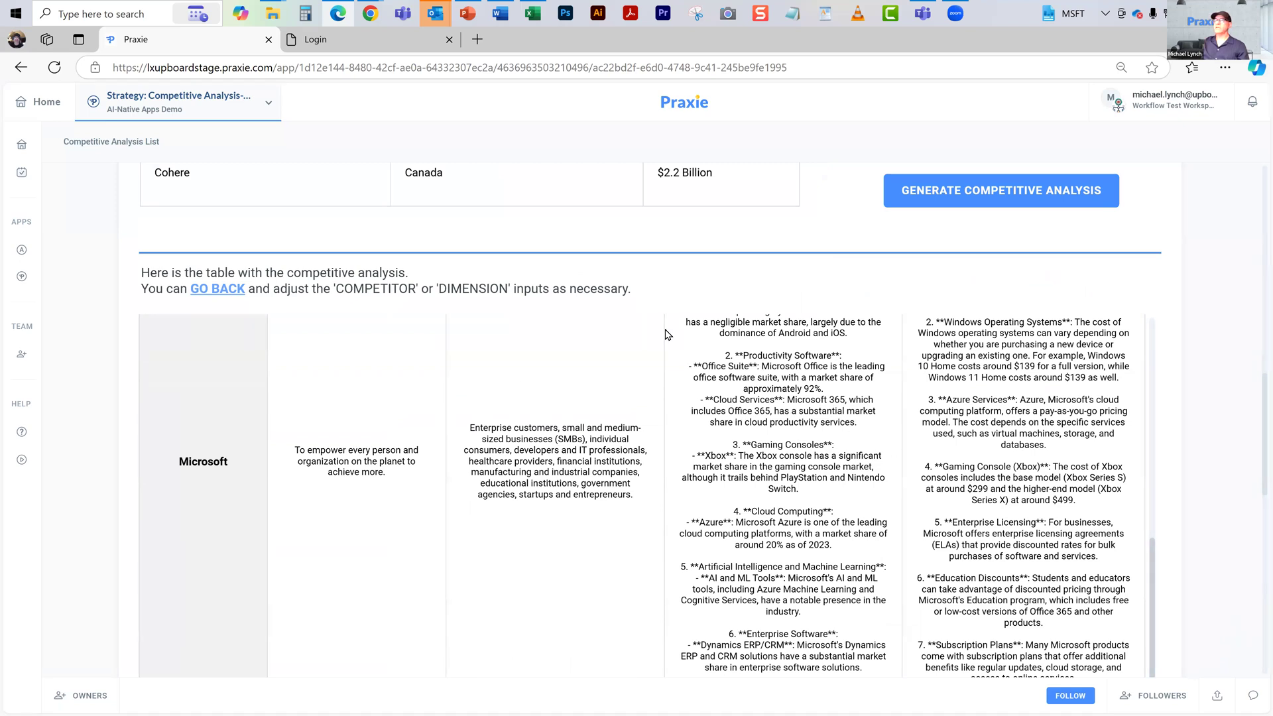
left_click(134, 141)
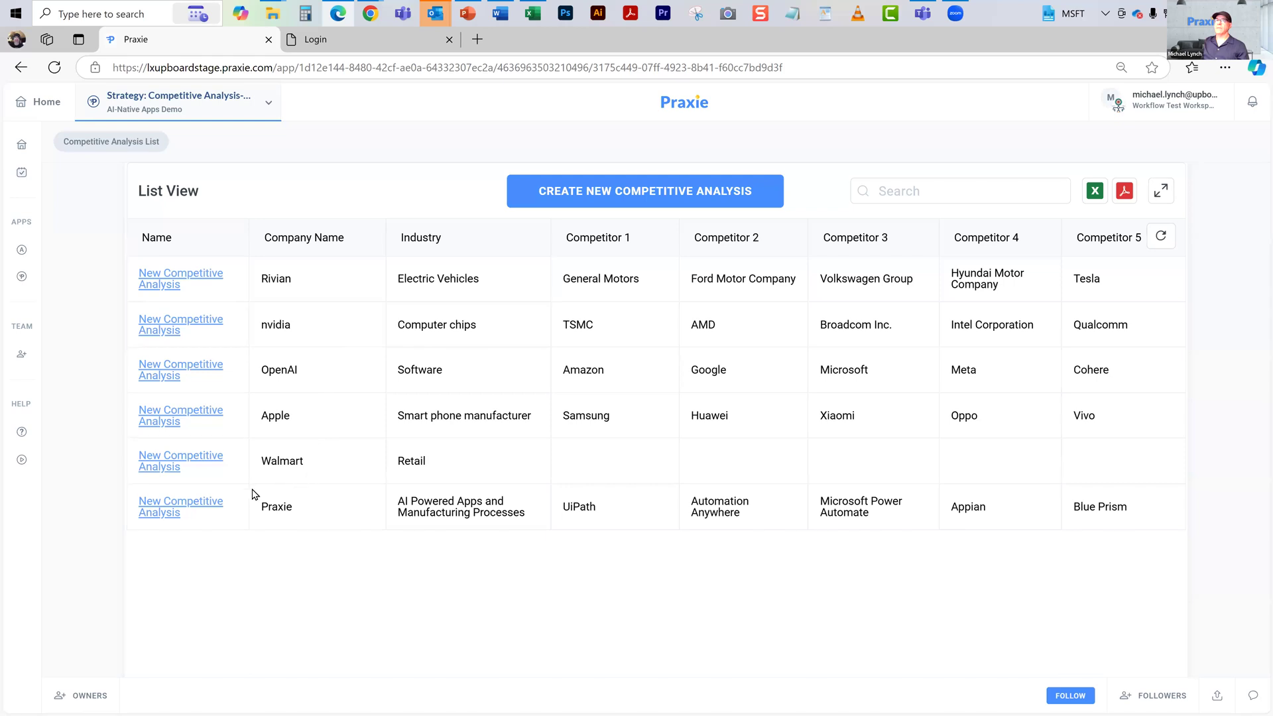
Open the Apple record and review its Apple, Samsung and Oppo comparison across four dimensions.
left_click(233, 424)
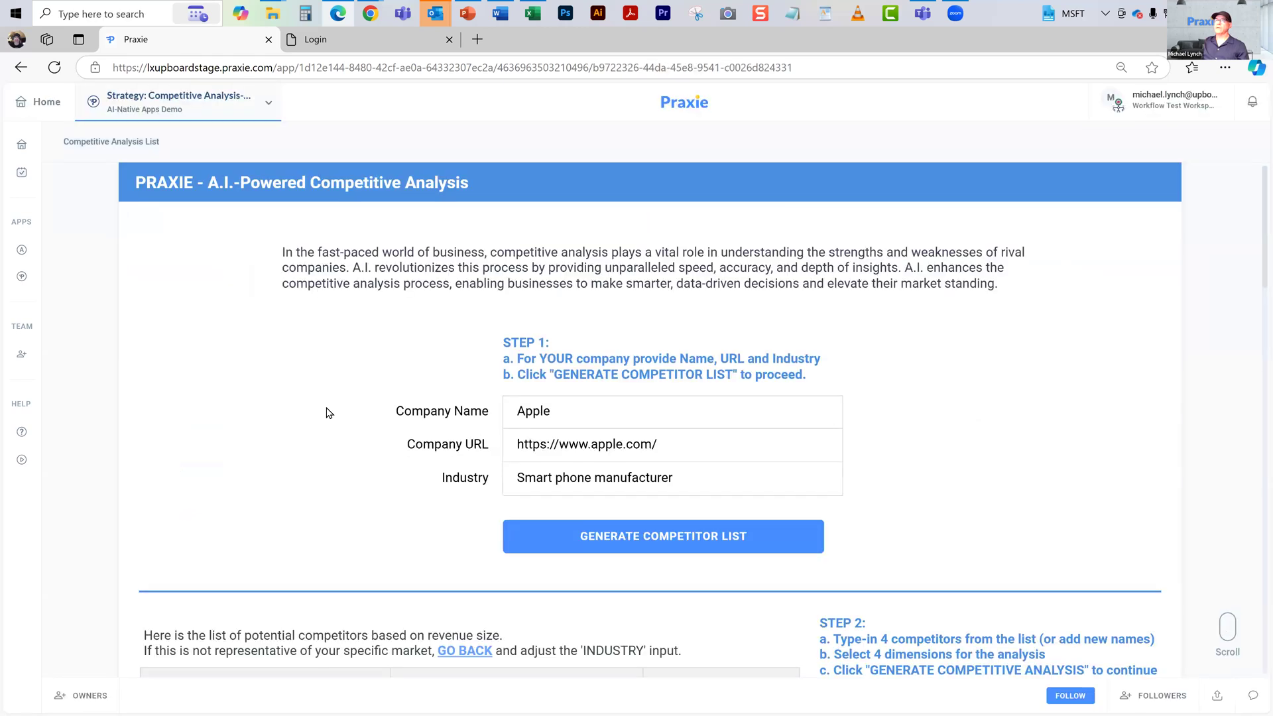
scroll(326, 412, "down", 5)
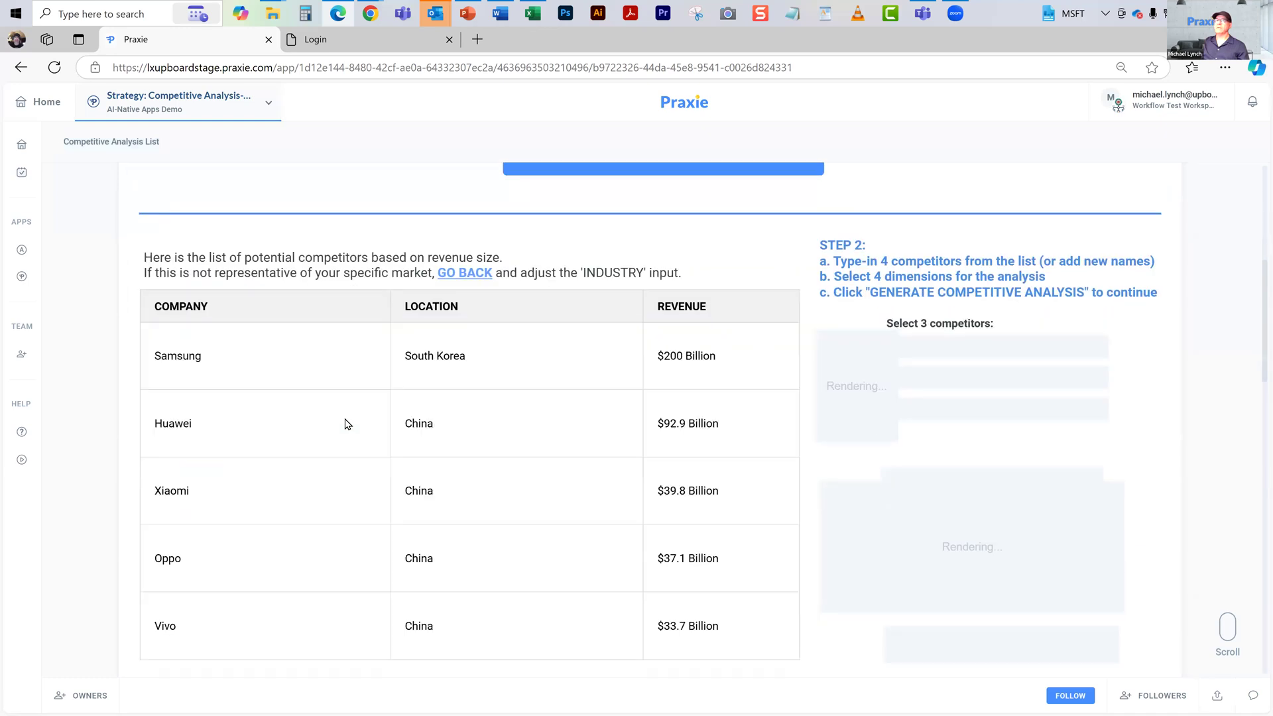
scroll(344, 424, "down", 1)
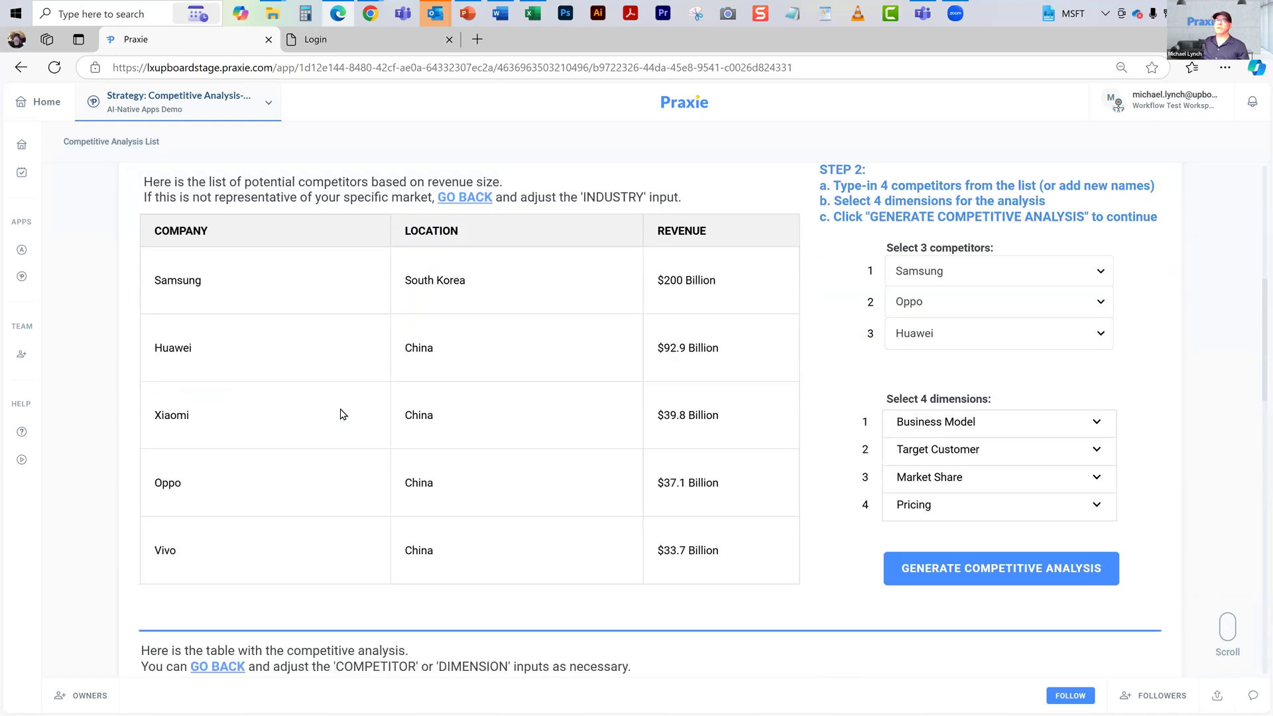
scroll(345, 466, "down", 1)
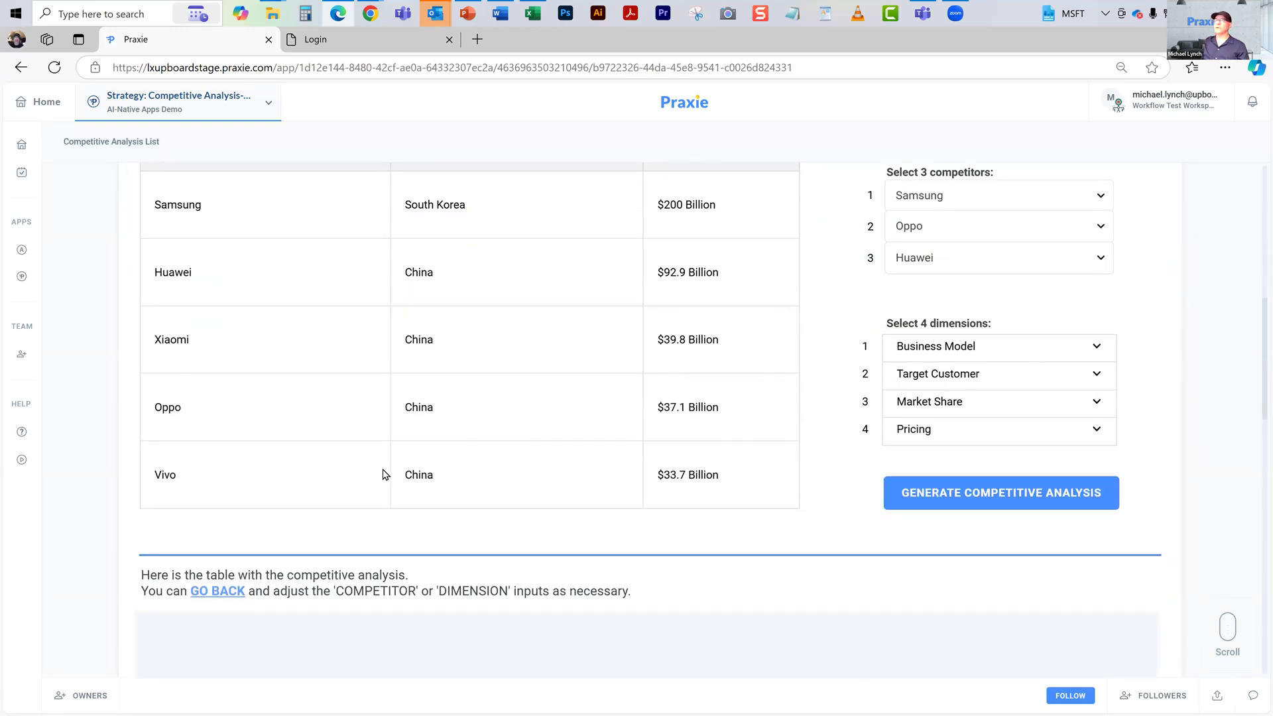
scroll(601, 407, "down", 5)
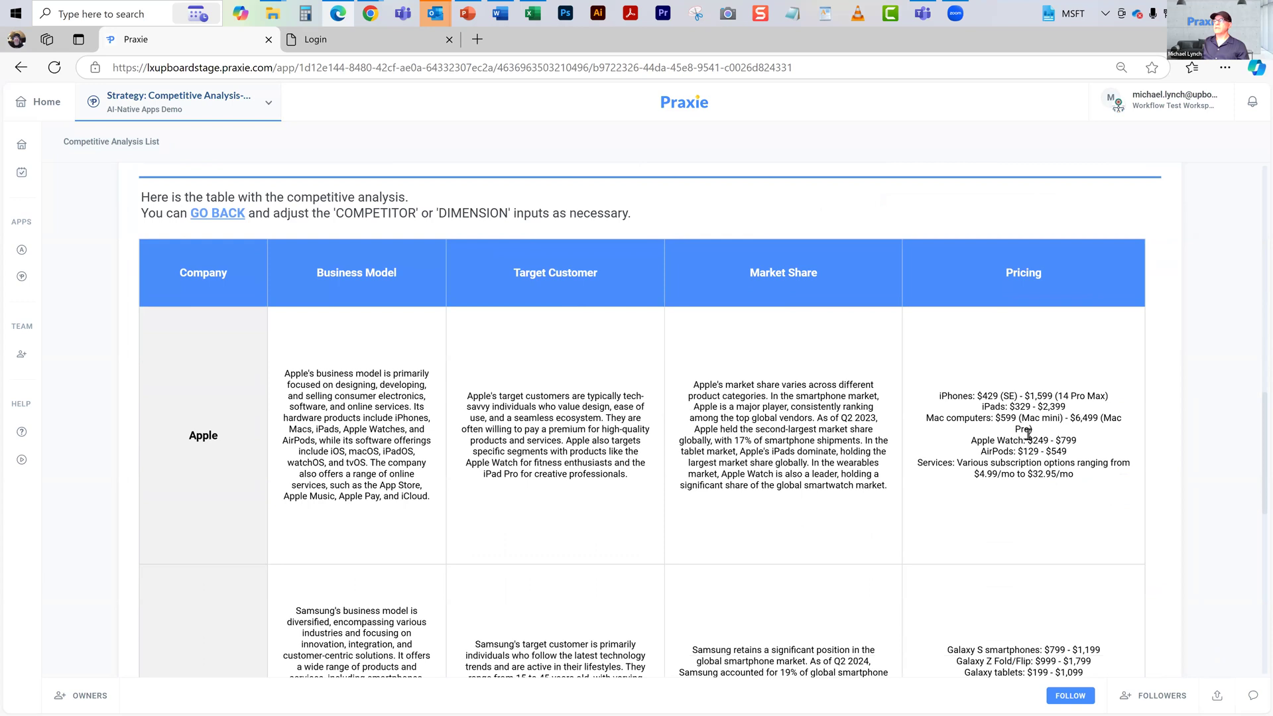
scroll(1030, 464, "down", 1)
scroll(1032, 468, "down", 4)
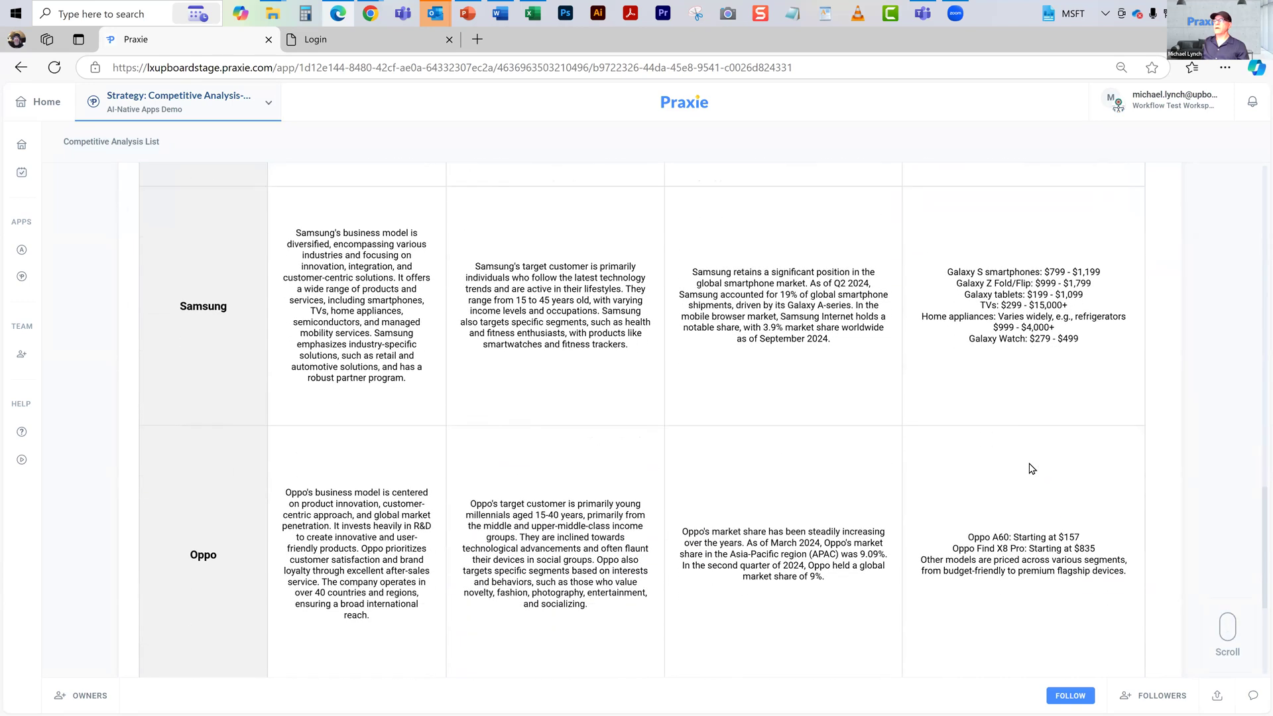
scroll(1023, 454, "up", 9)
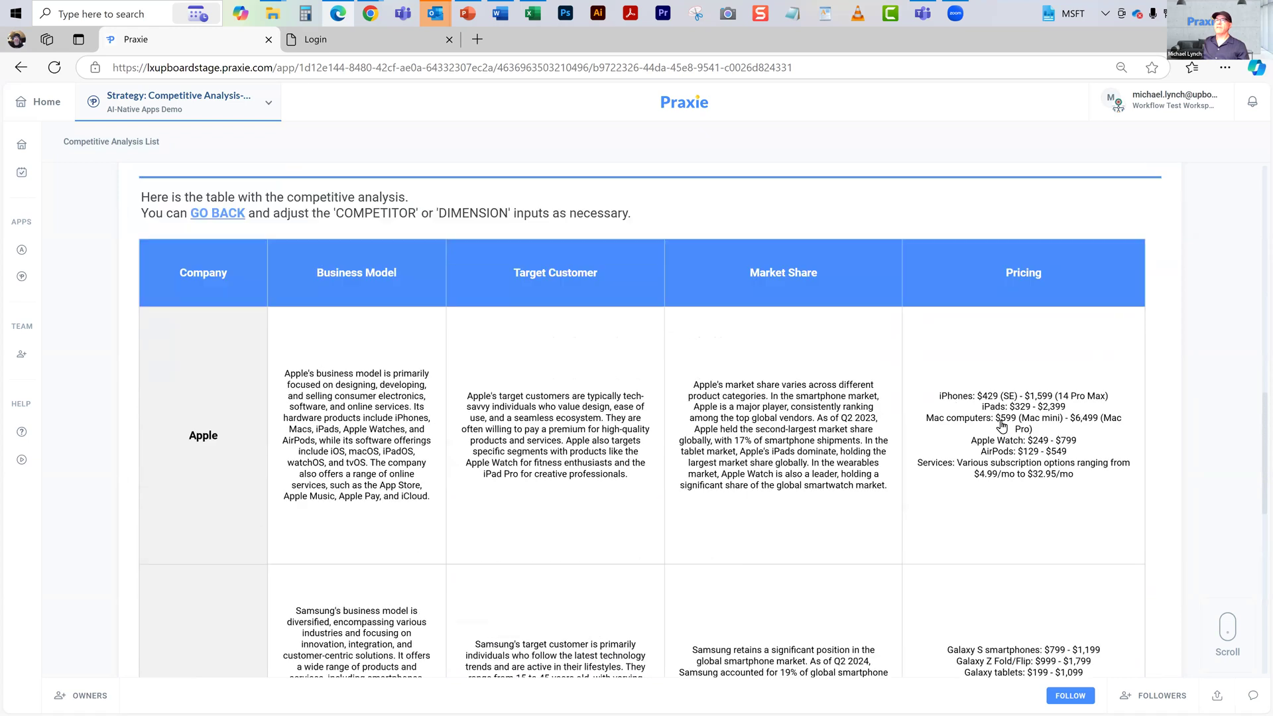
scroll(985, 408, "up", 6)
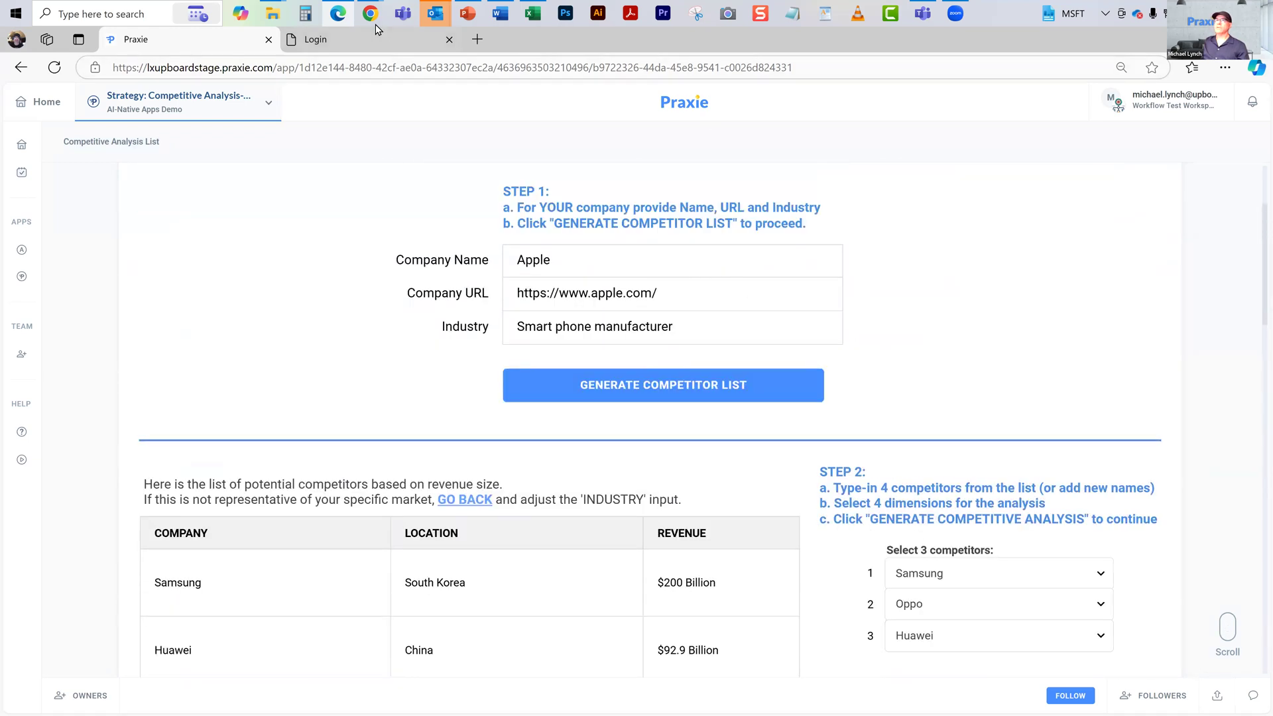
mouse_move(370, 15)
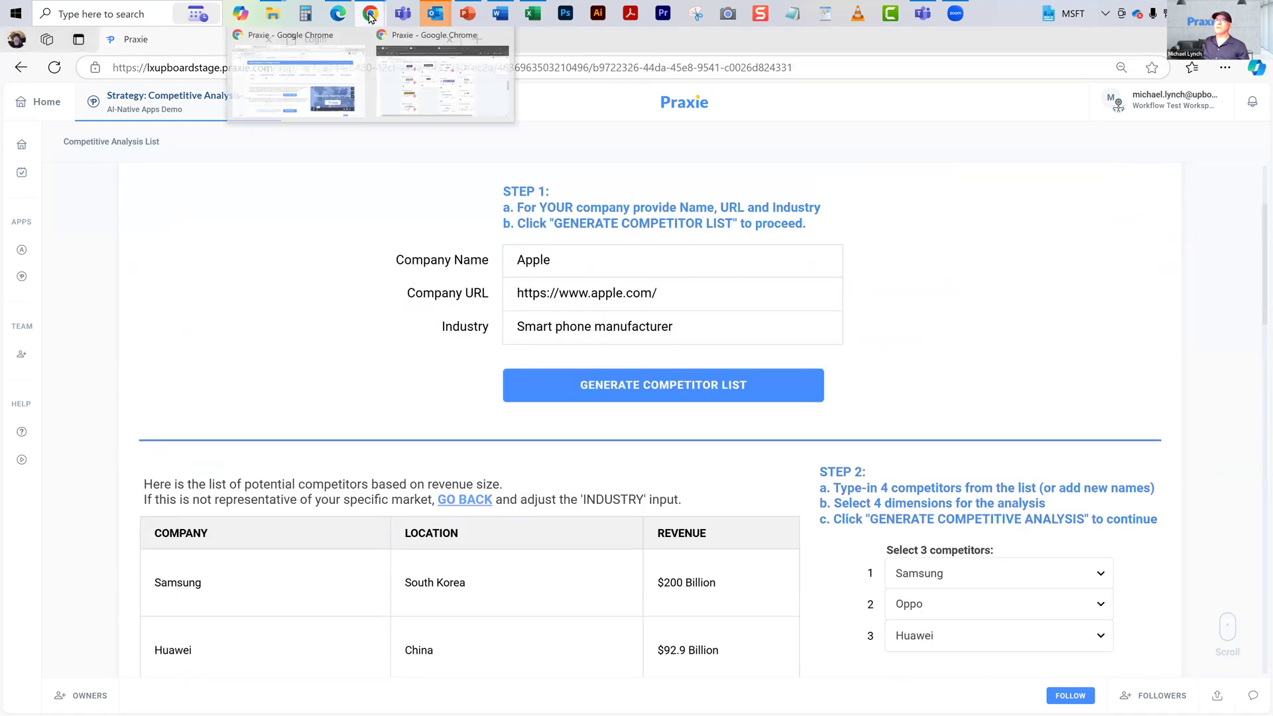
left_click(303, 90)
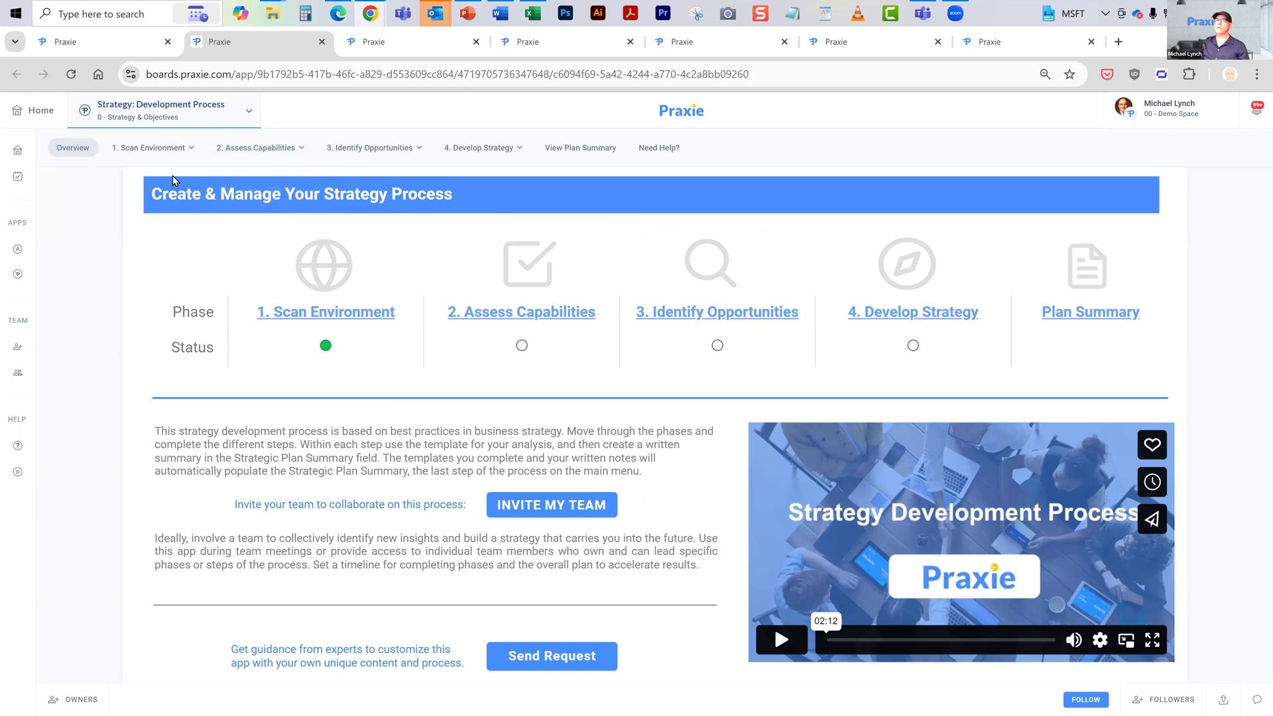
Open the 2.1 Core Competence Analysis board in the Strategy Development Process app.
left_click(153, 148)
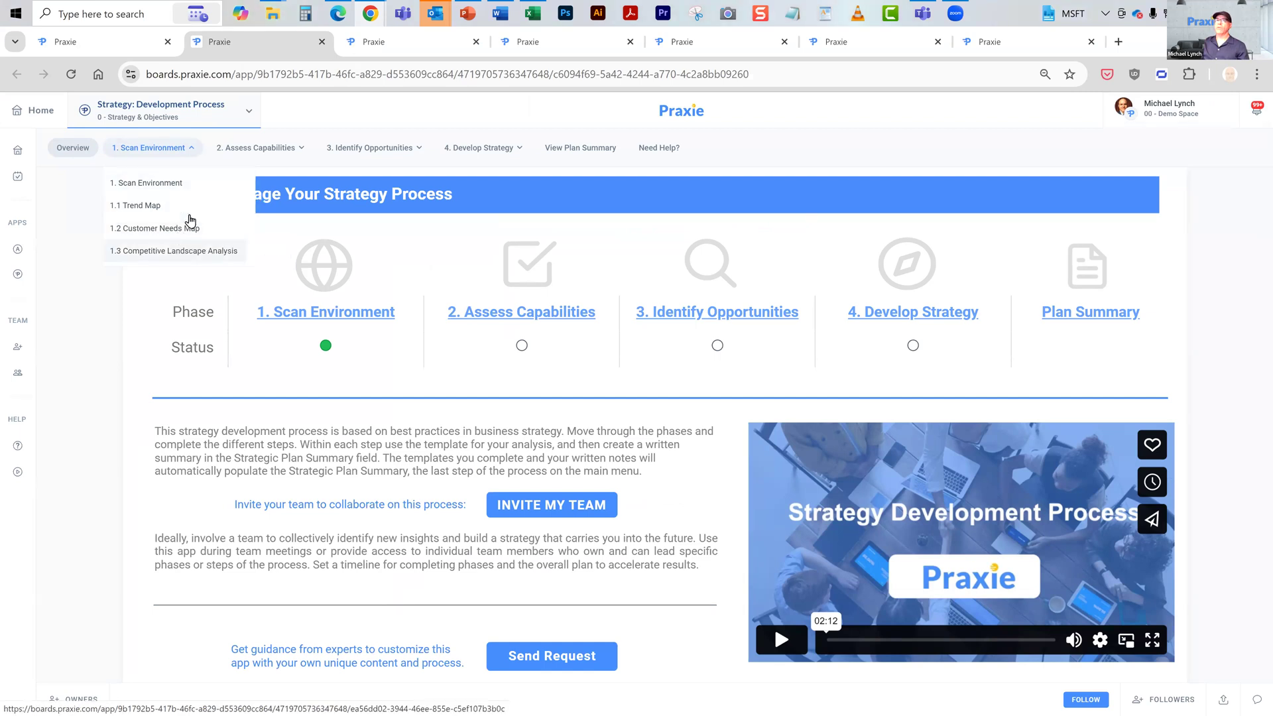
mouse_move(259, 148)
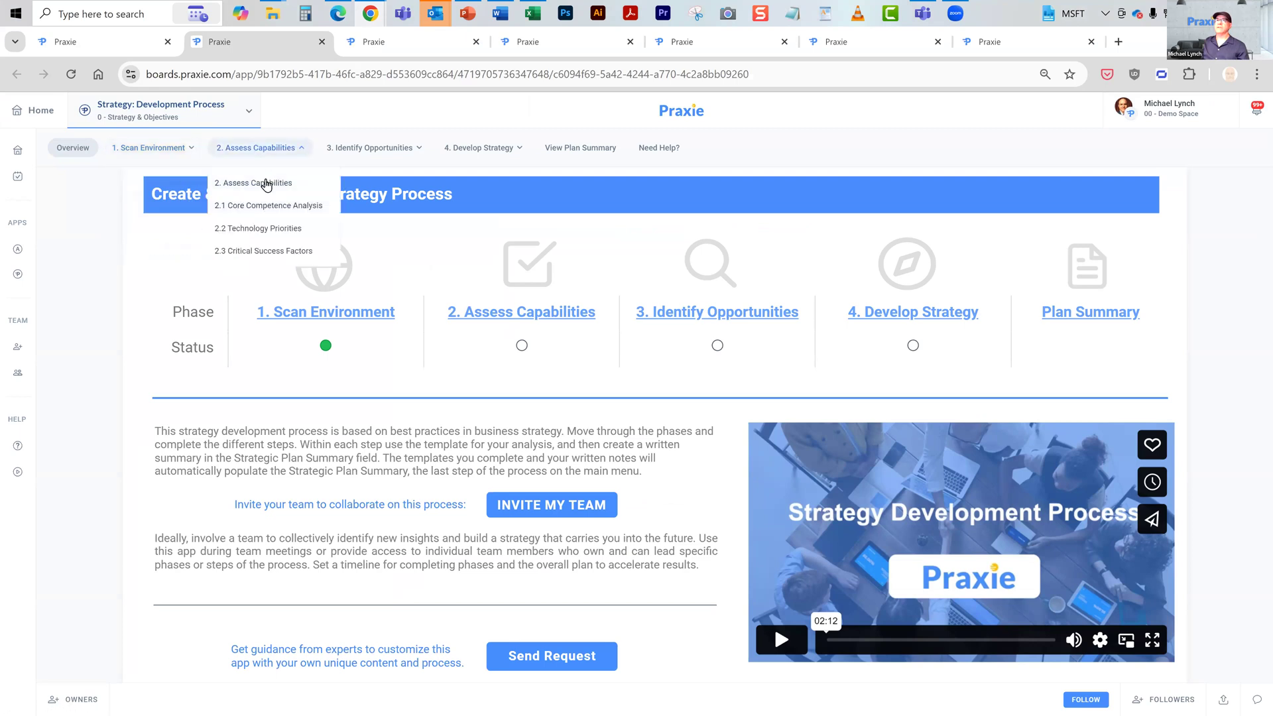
left_click(270, 207)
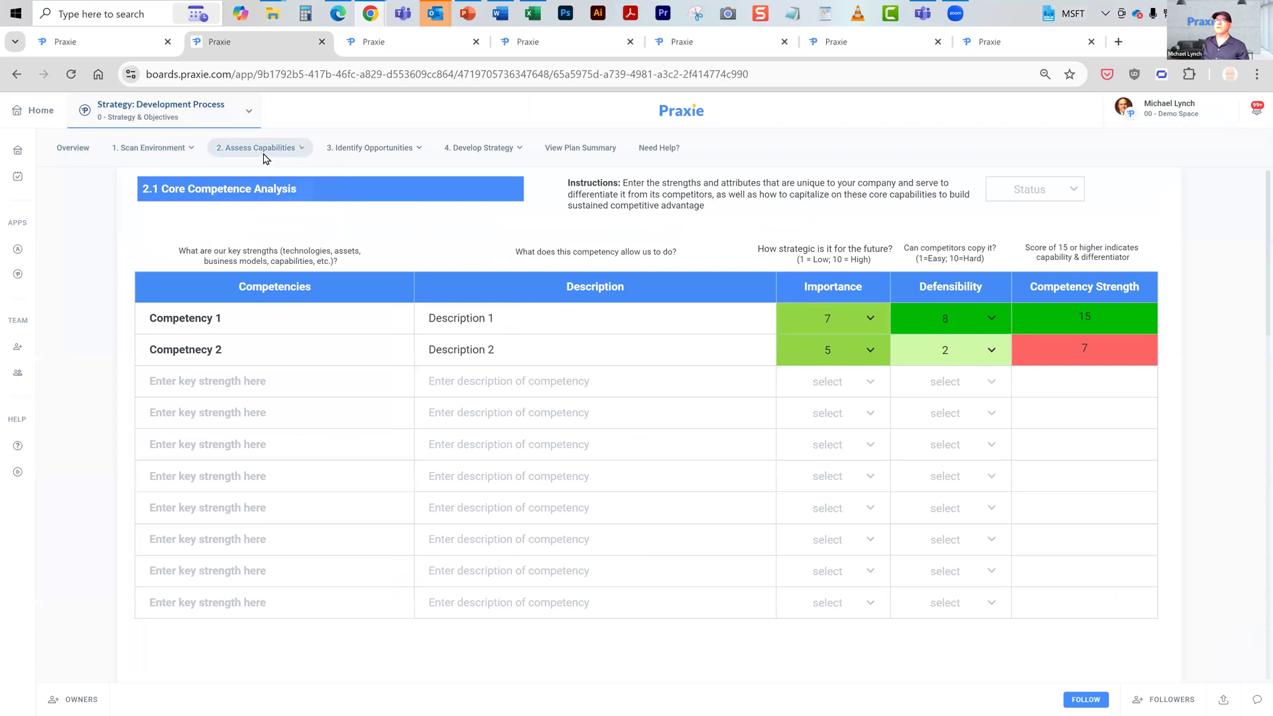
Open the 3.1 SWOT Analysis board.
mouse_move(263, 157)
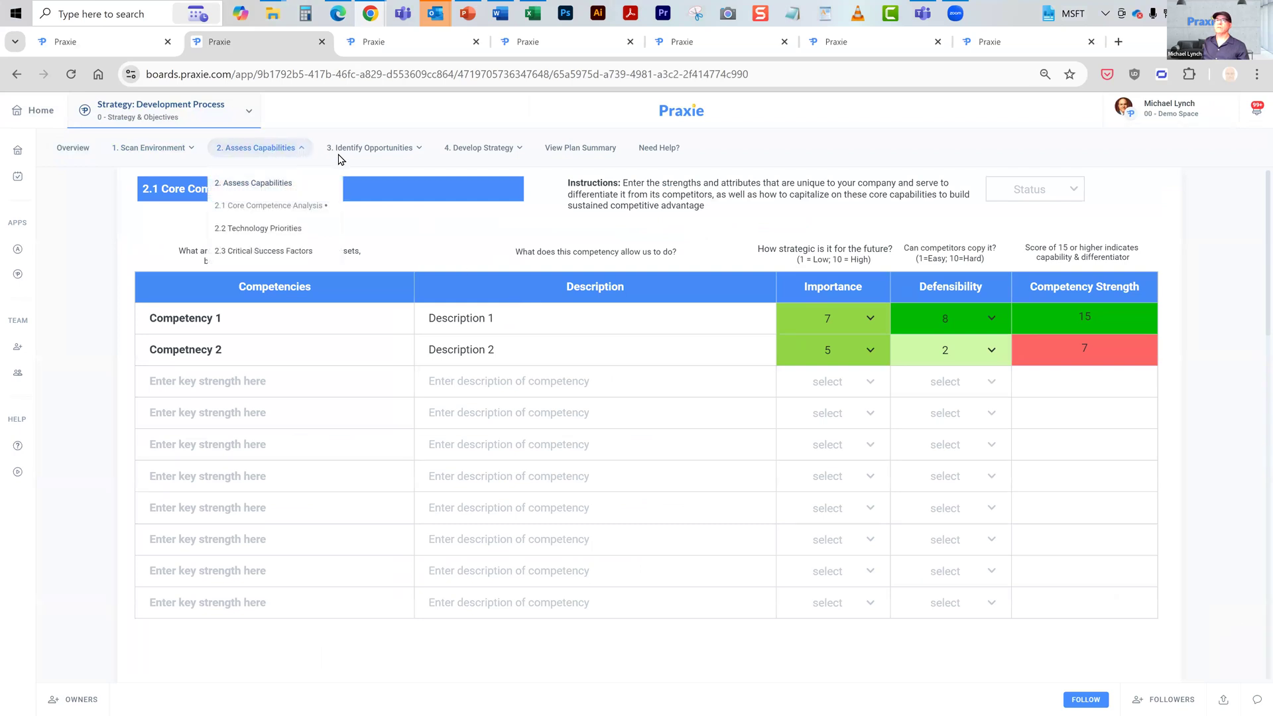
mouse_move(364, 158)
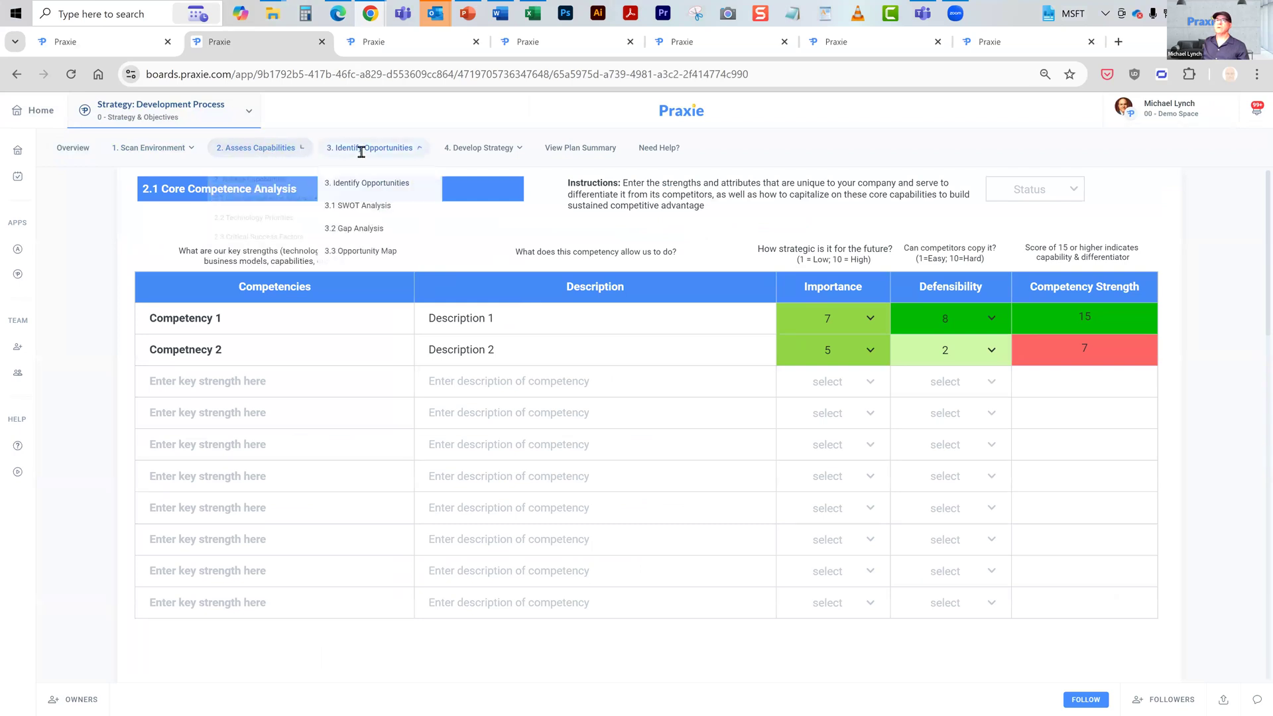
left_click(370, 206)
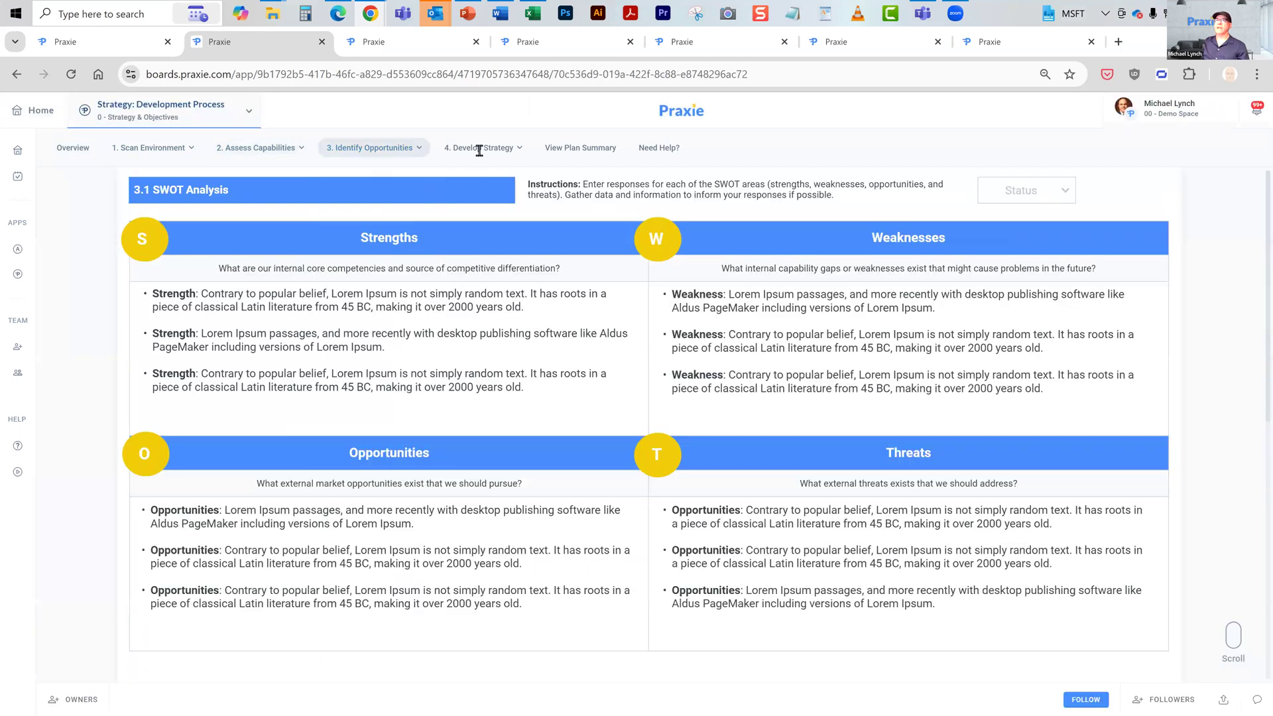
Move from the 3.1 SWOT Analysis board to the 4.3 Strategy Roadmap, then to View Plan Summary.
mouse_move(480, 150)
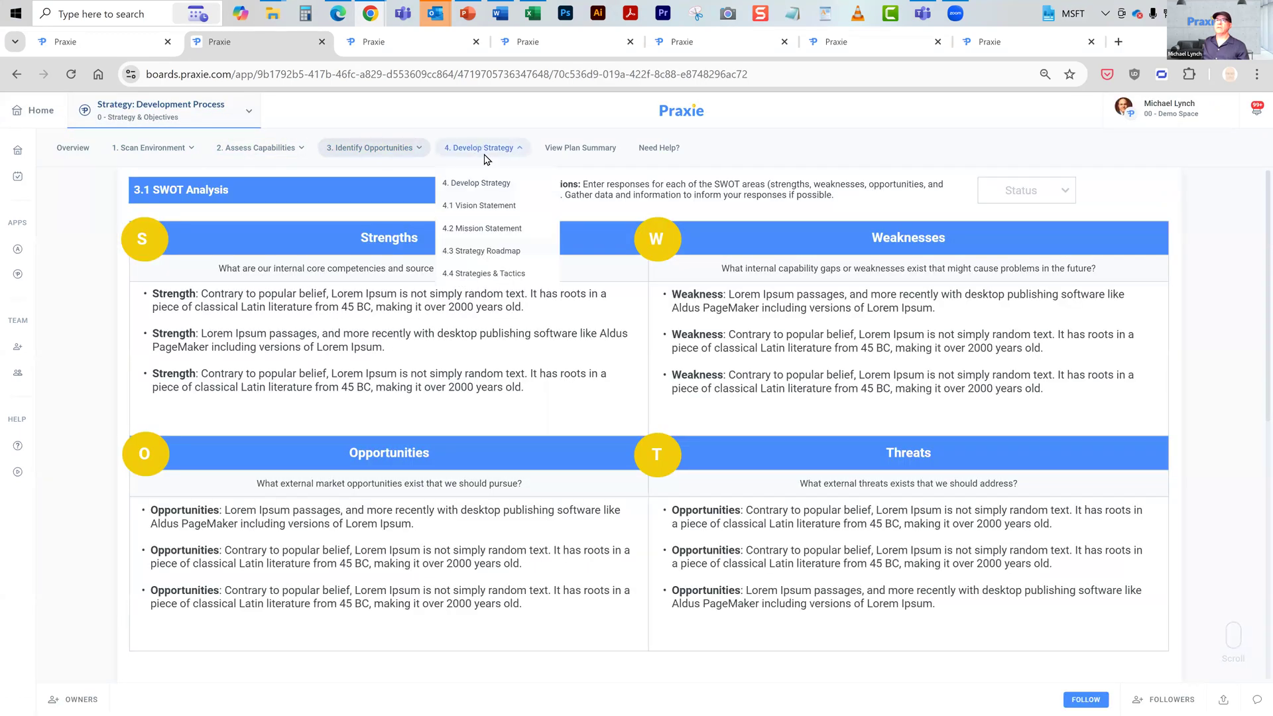
left_click(502, 258)
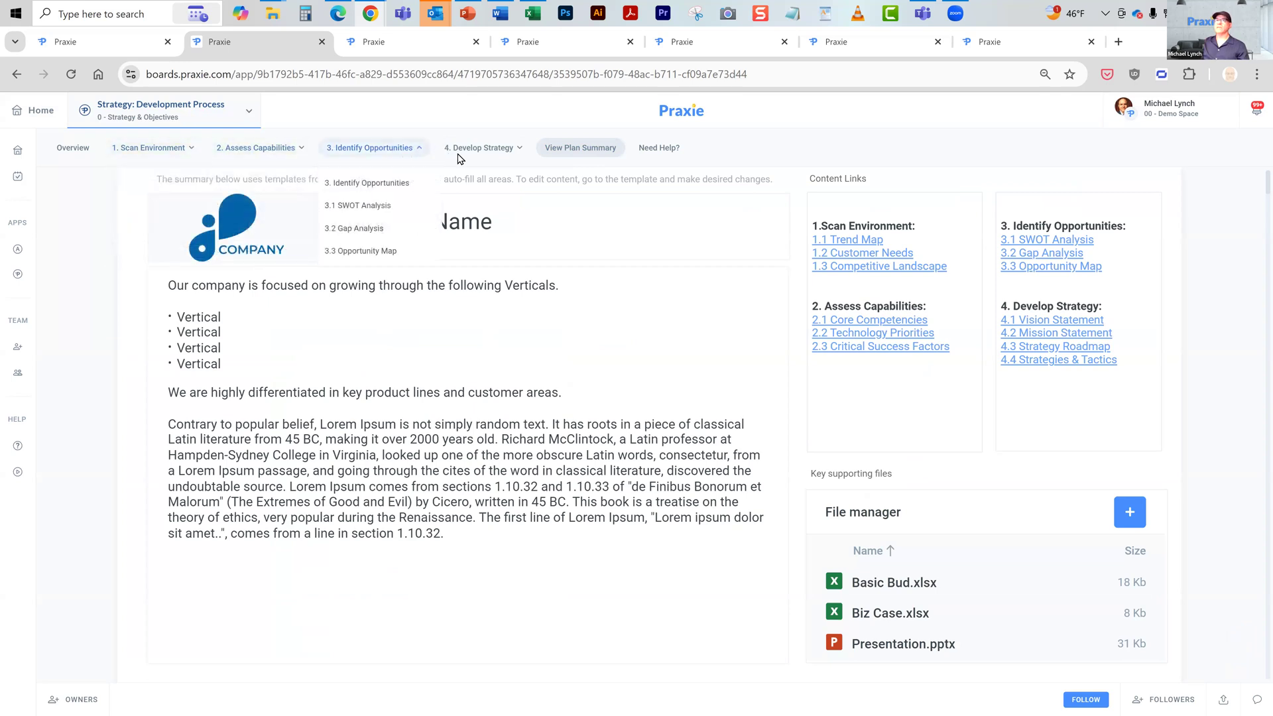
mouse_move(463, 158)
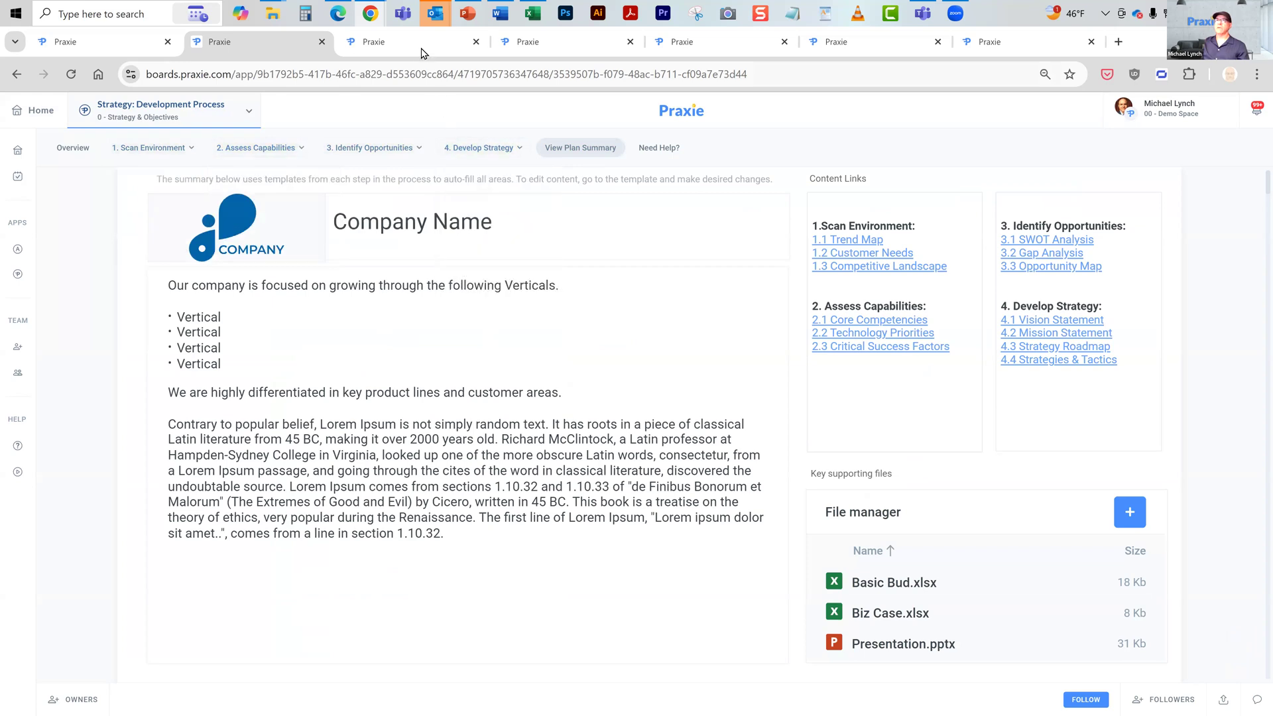
In the AI Ops Competitive Analysis Webinar deck, step through slides 10 and 11.
left_click(467, 21)
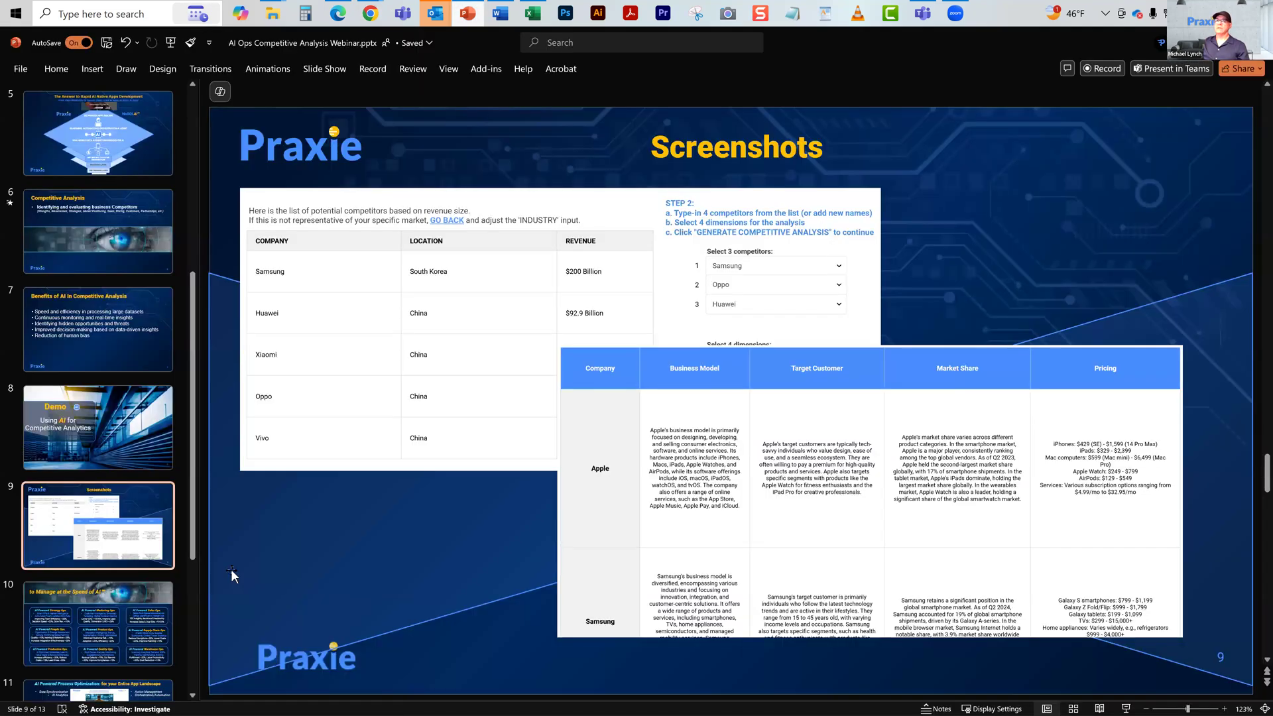
left_click(134, 620)
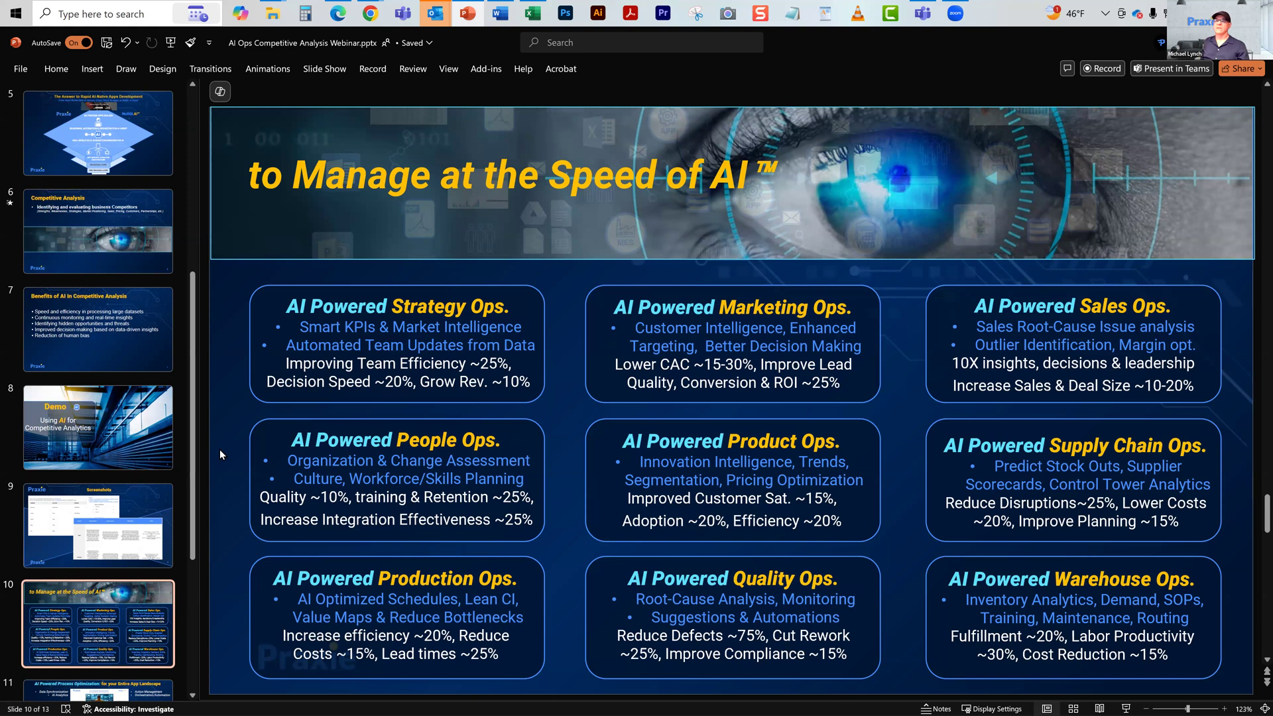
scroll(120, 530, "down", 1)
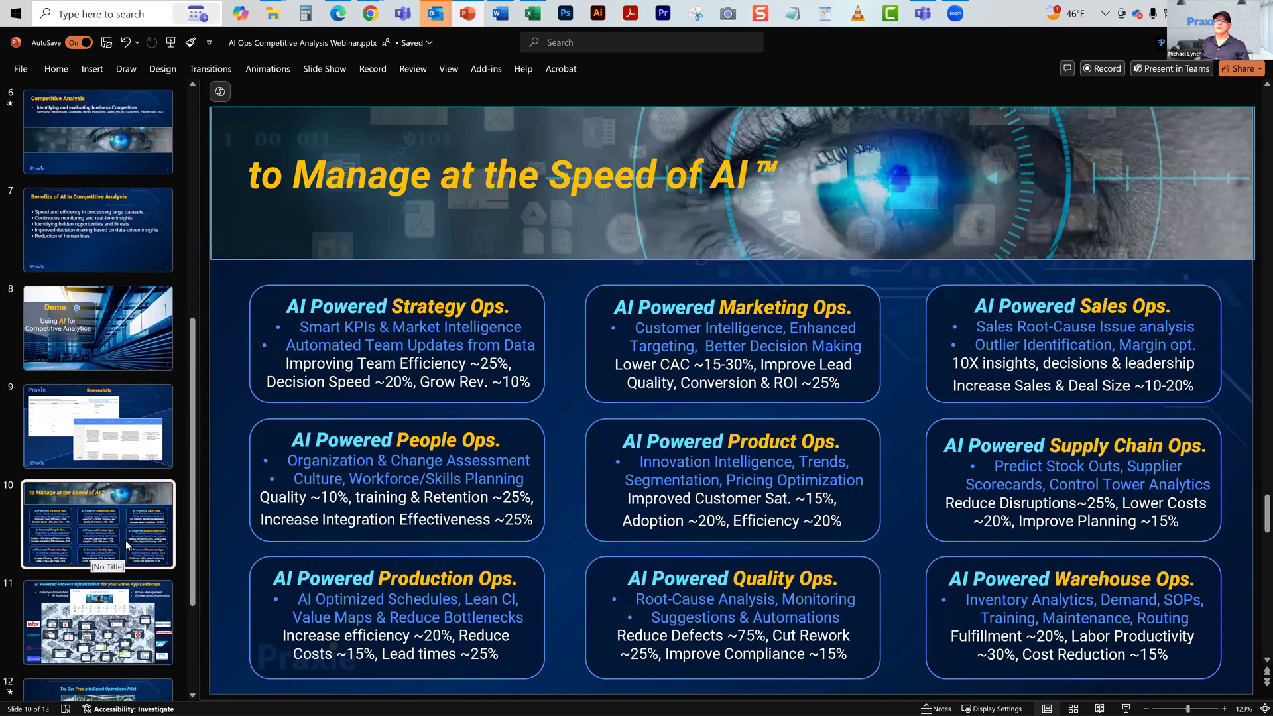
left_click(143, 606)
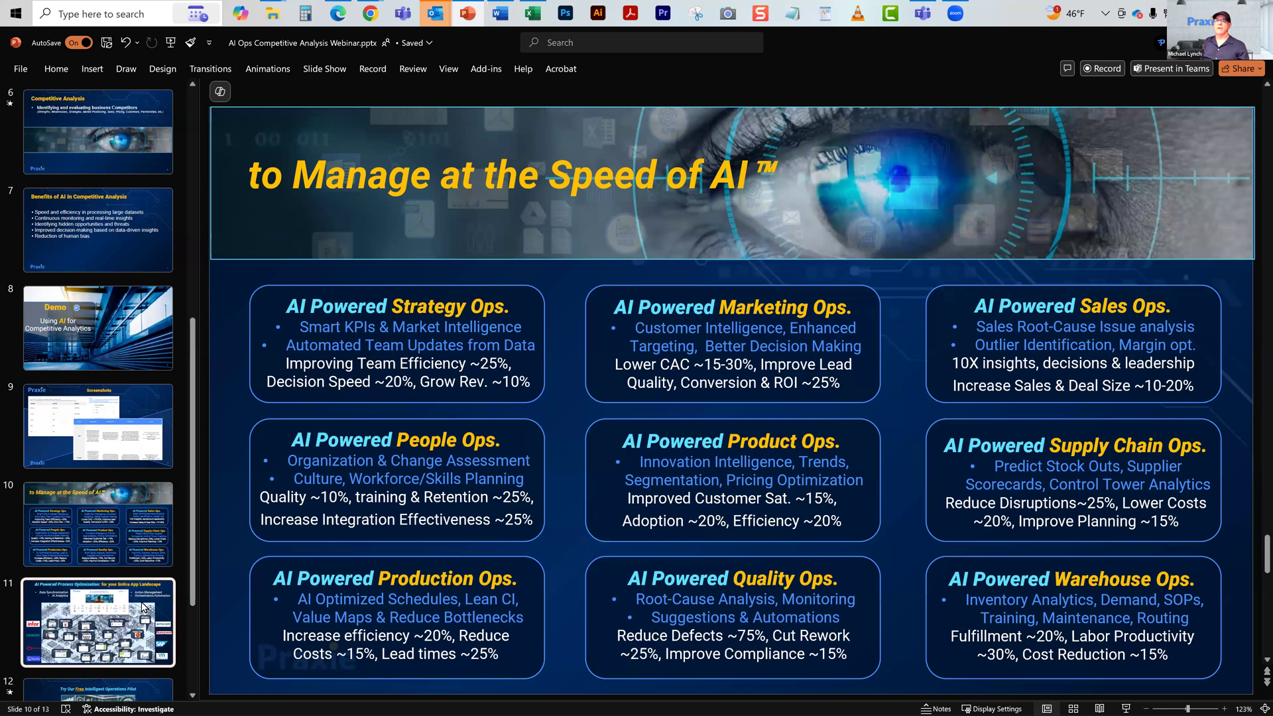